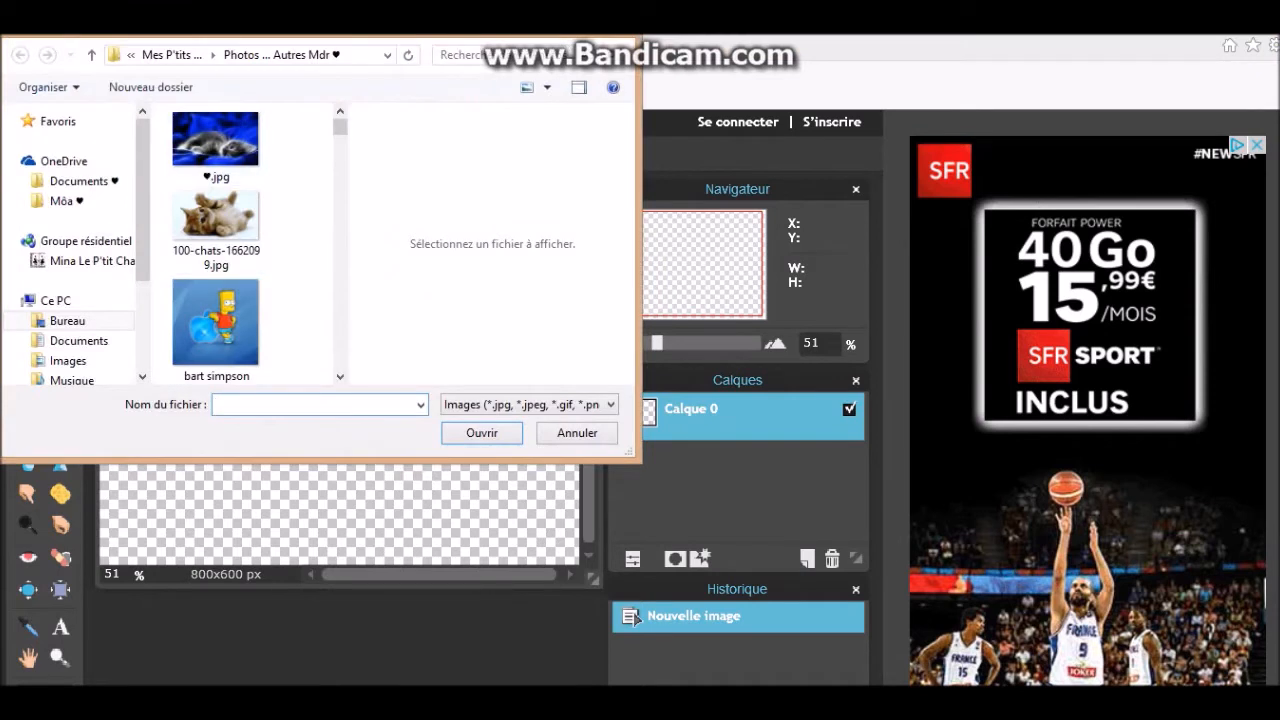
- Load the image photo pastel.png as a new layer
text(photo)
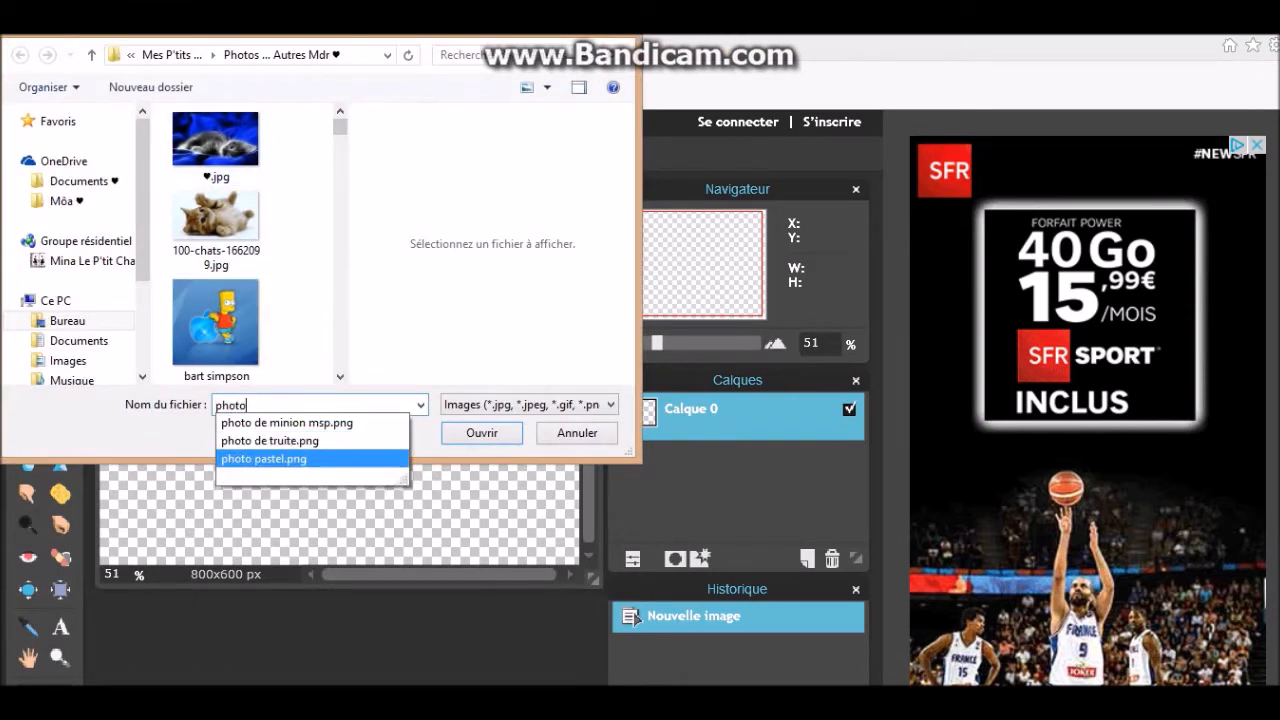
click(264, 458)
click(481, 432)
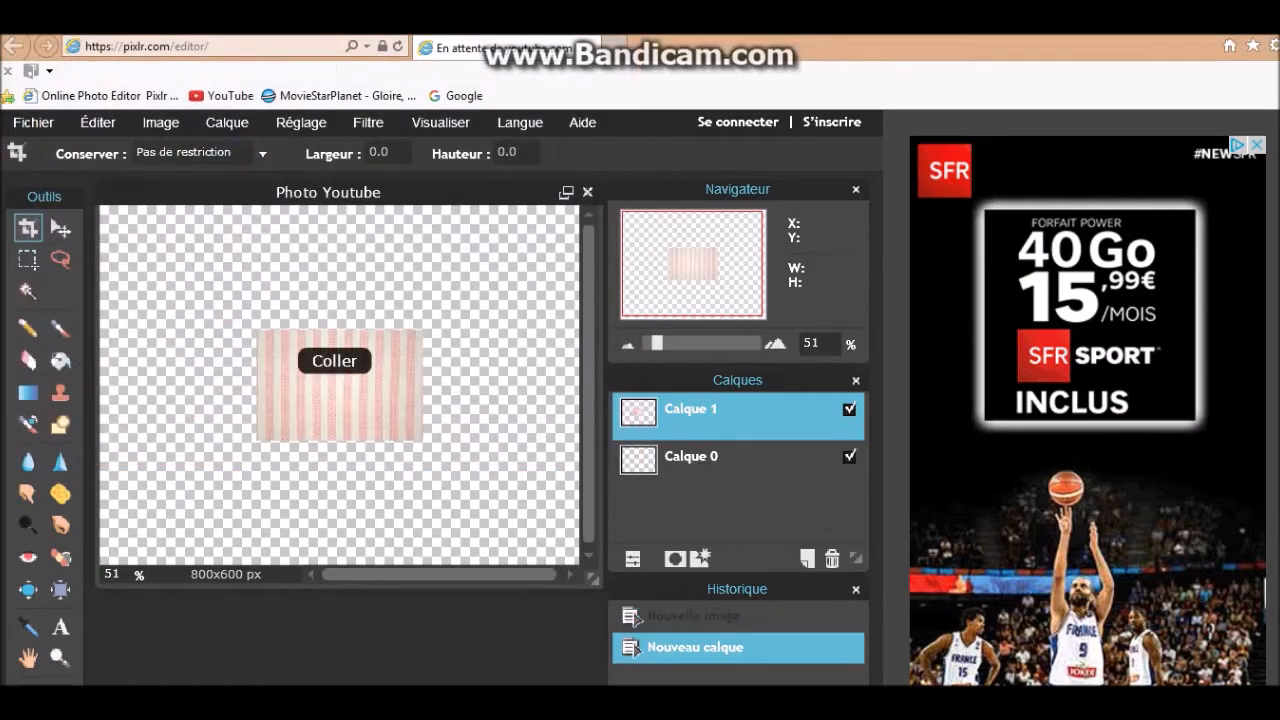
- Enlarge the pink striped layer with Free Transform until it covers the whole canvas, and apply the transformation
click(98, 122)
click(200, 296)
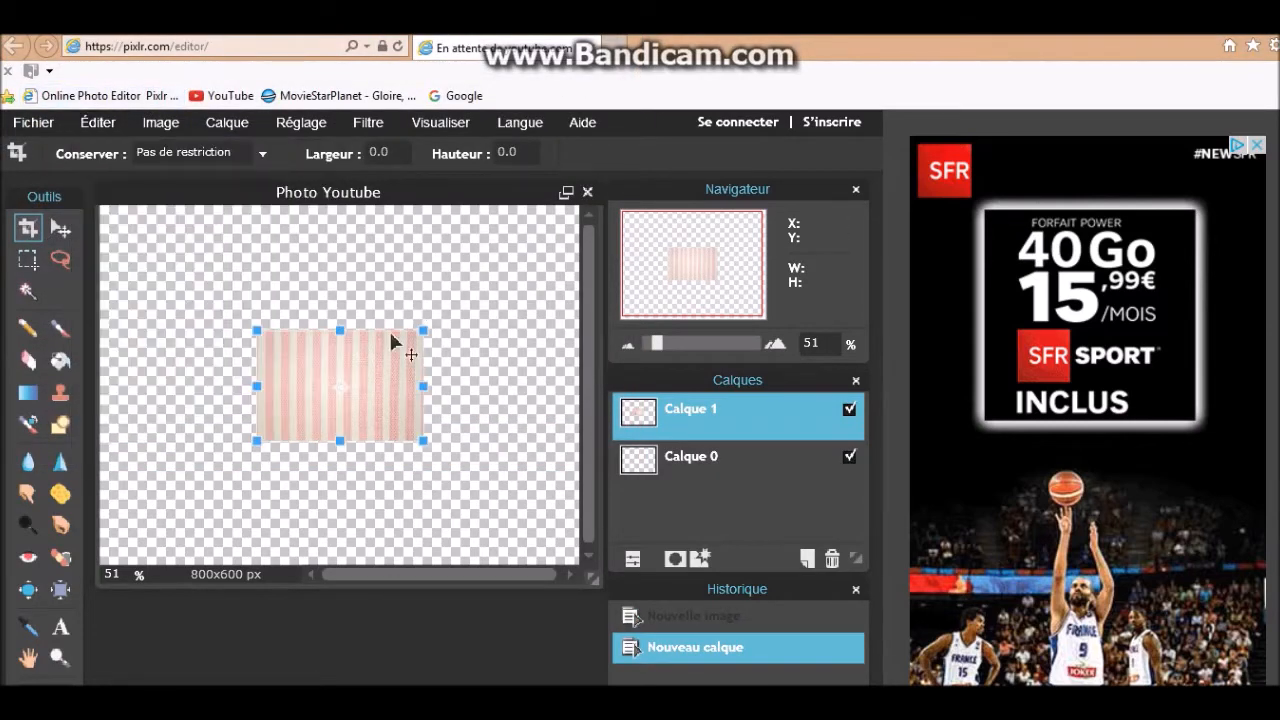
drag(258, 330, 74, 169)
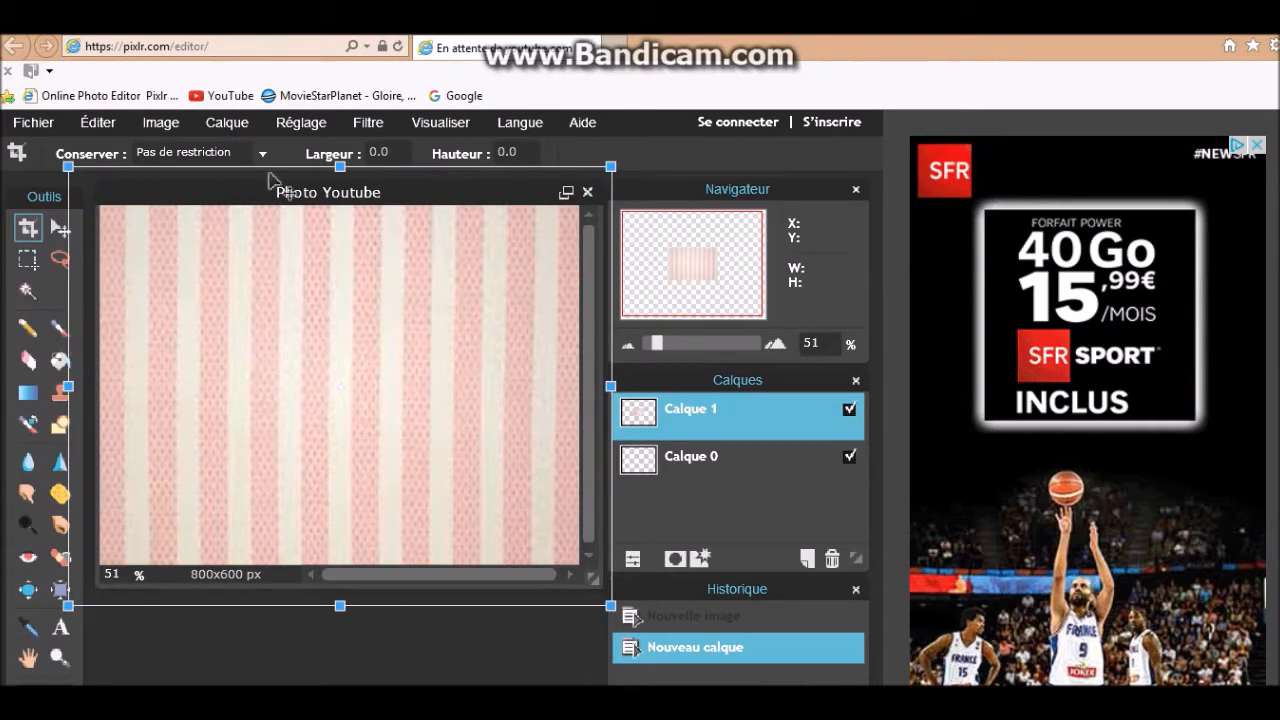
click(227, 126)
key(Return)
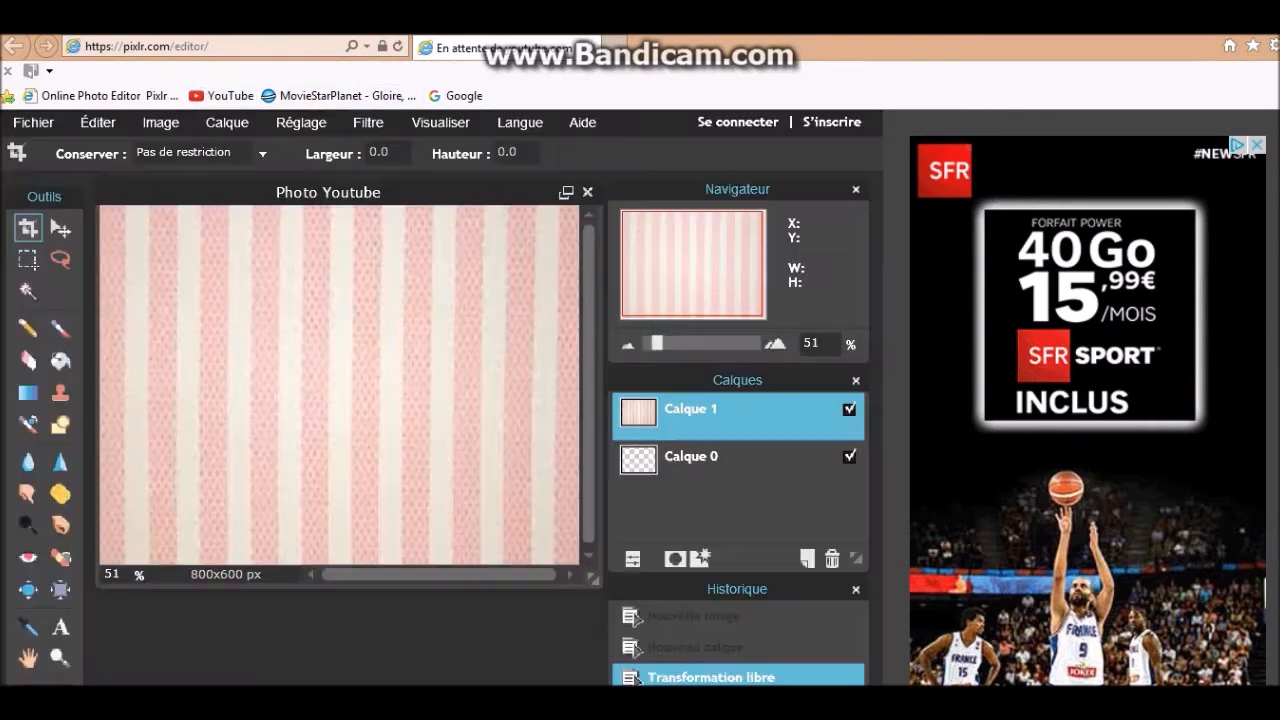
- Add the picture of the white Puma T-shirt from the photo folder as a new layer
click(227, 122)
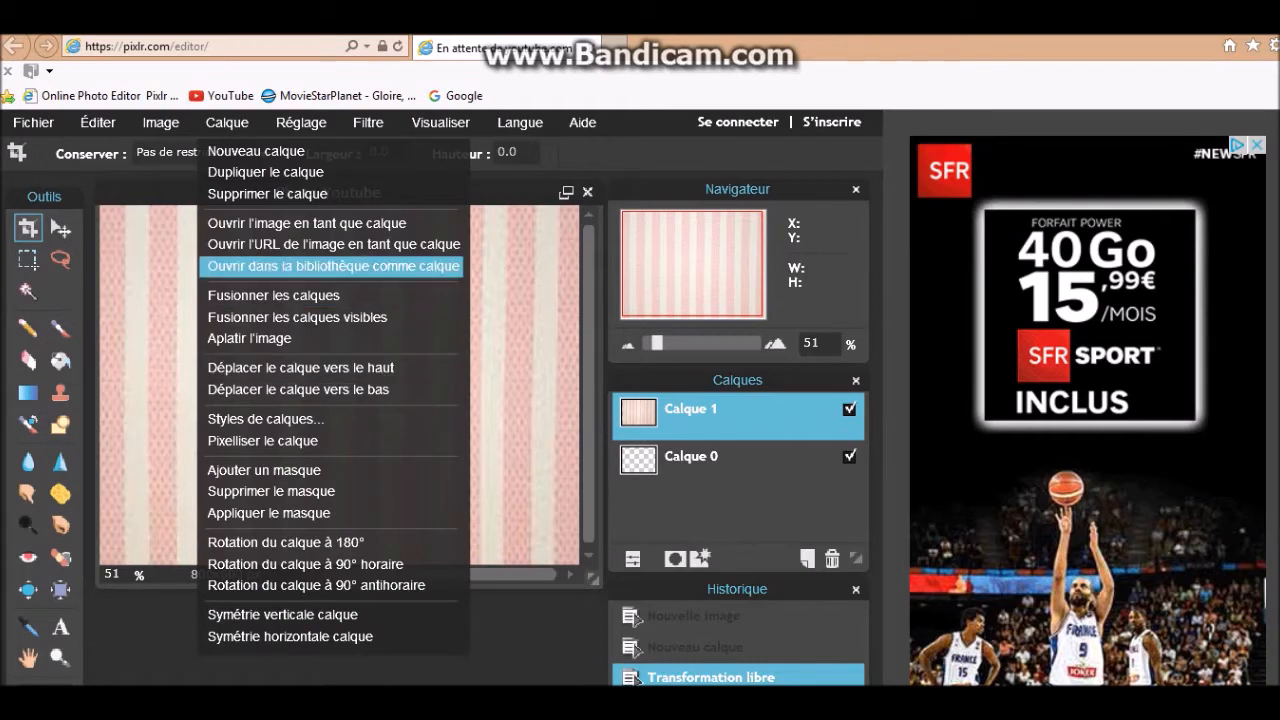
click(307, 223)
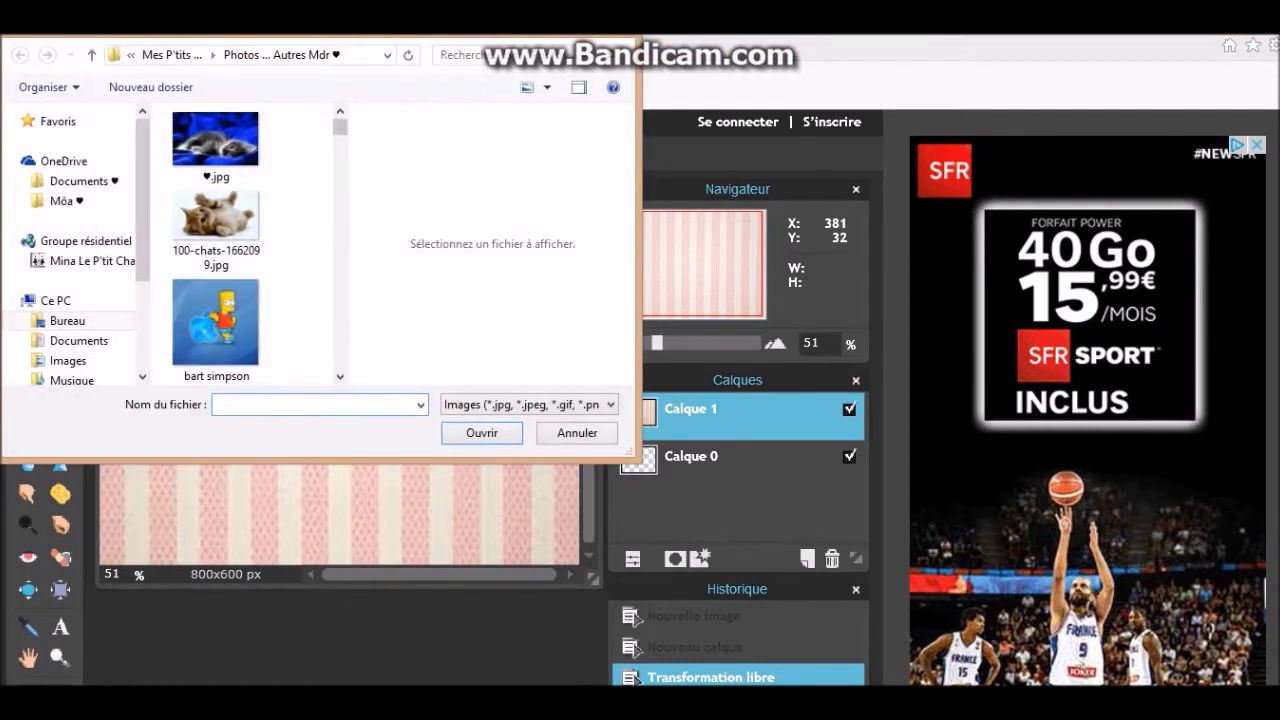
scroll(245, 244, down, 10)
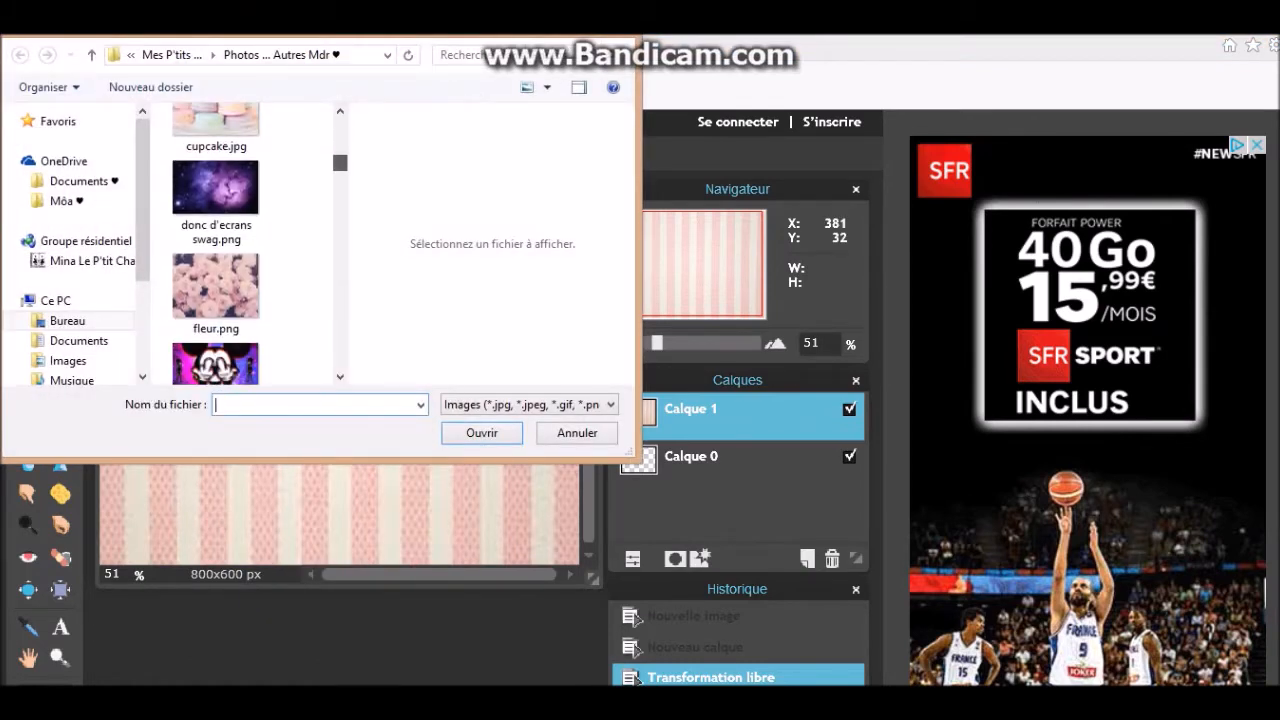
scroll(215, 244, down, 10)
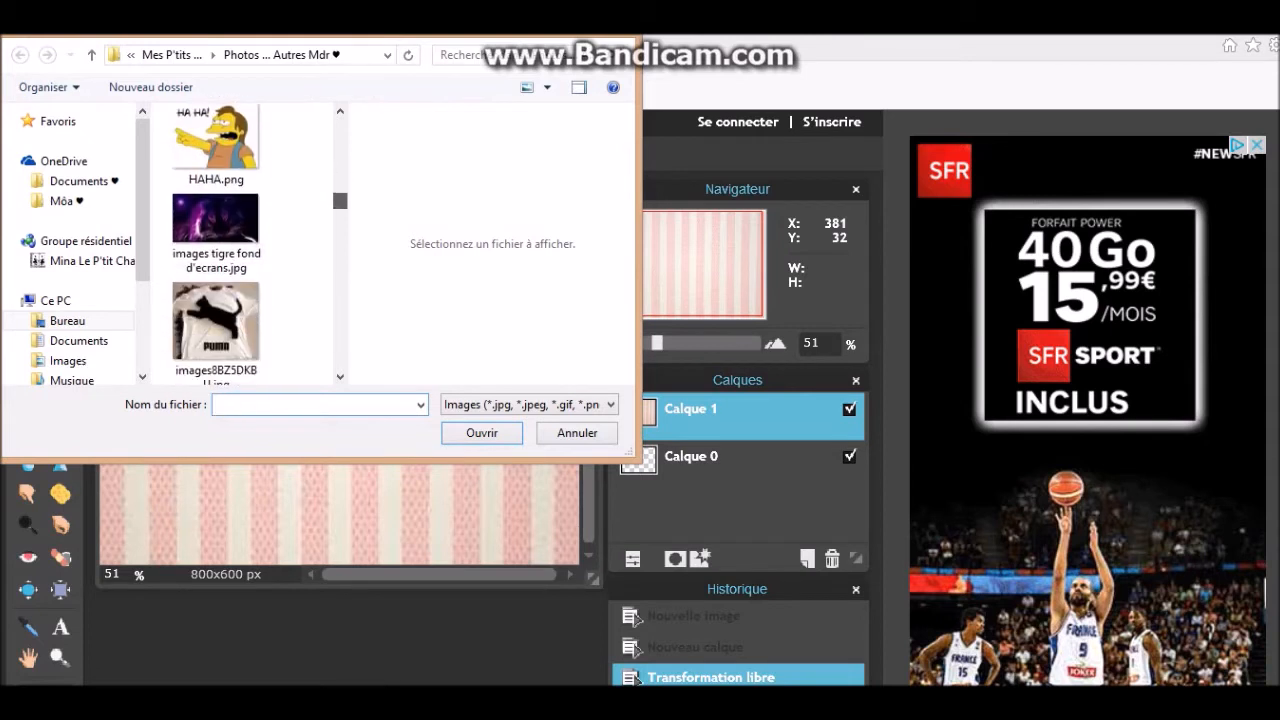
scroll(215, 244, down, 3)
scroll(215, 244, up, 8)
scroll(215, 244, down, 1)
double_click(215, 205)
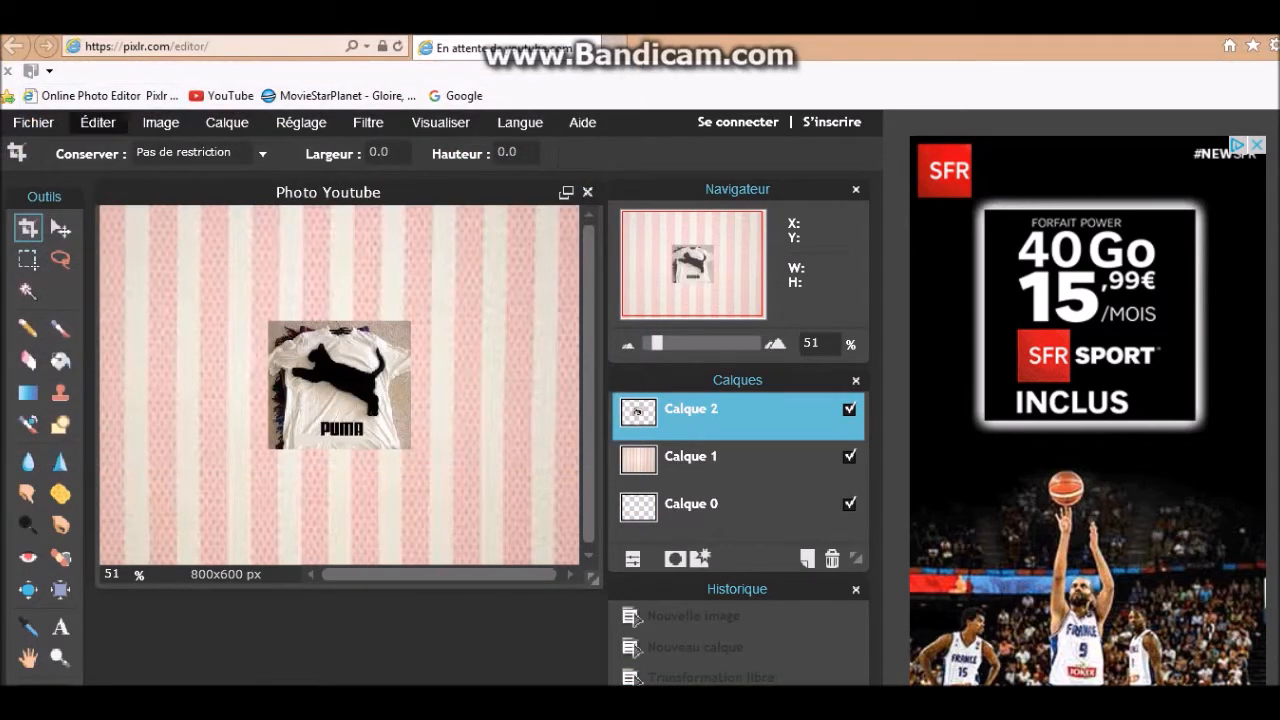
- Enlarge the T-shirt layer with Free Transform to nearly the canvas height, shift it toward the left edge, and apply the changes
click(98, 122)
click(255, 297)
drag(264, 319, 150, 214)
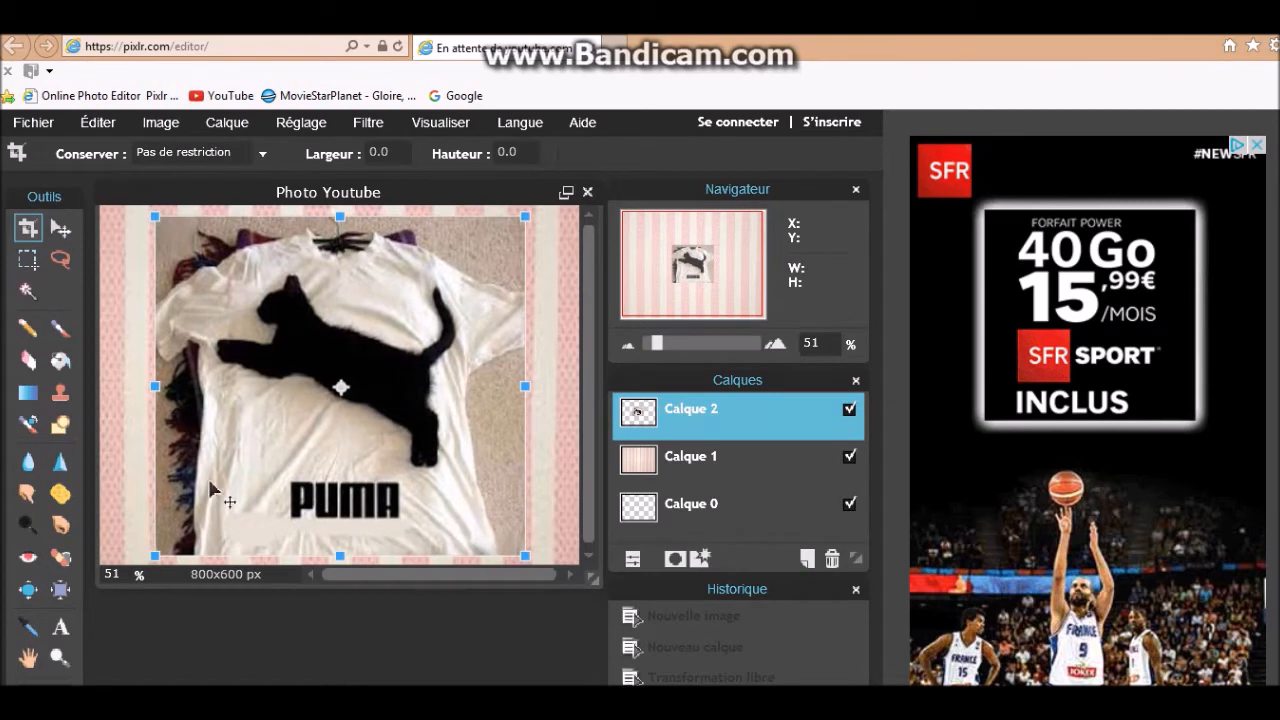
drag(258, 391, 215, 380)
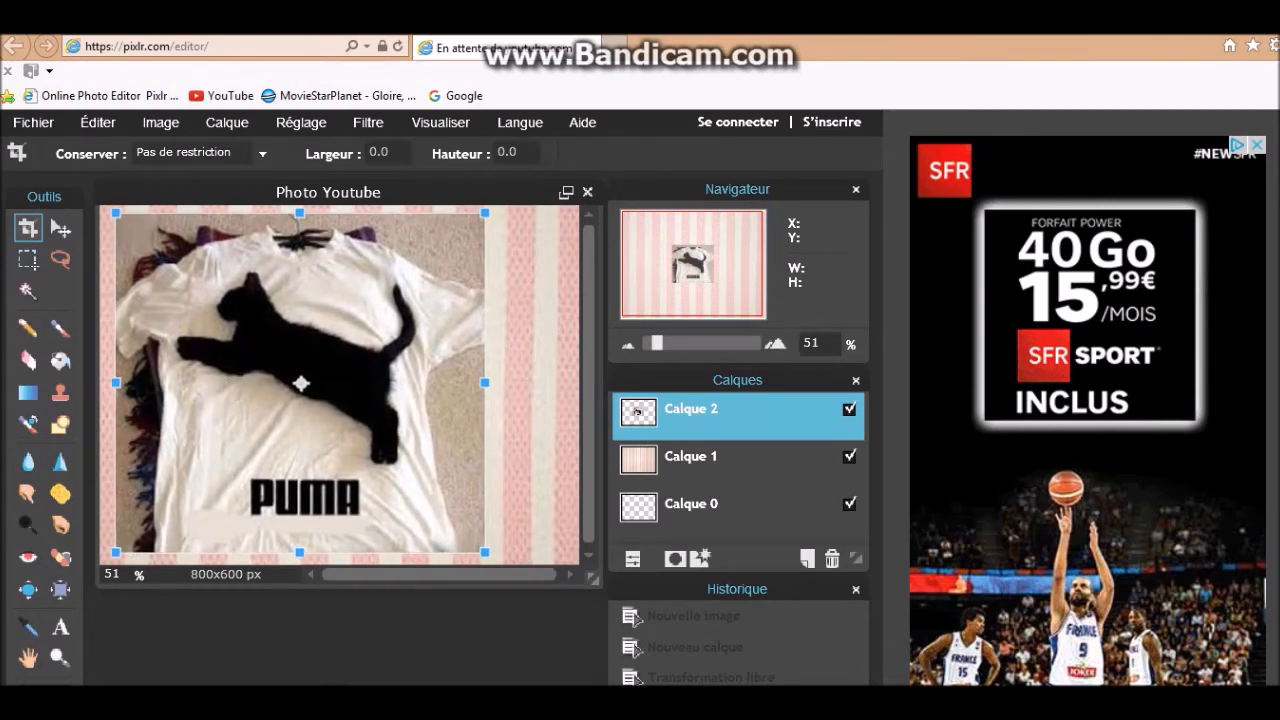
click(61, 228)
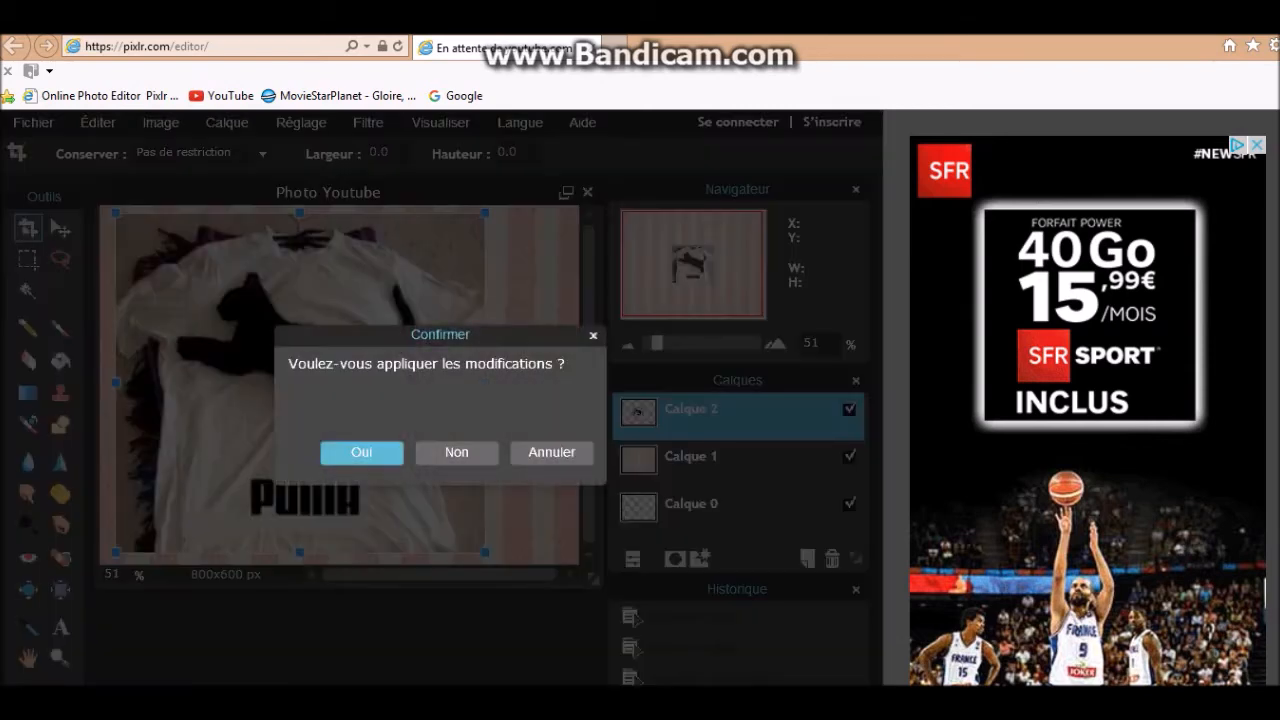
click(346, 448)
- Delete the white fabric around the cat and on the left sleeve using Magic Wand selections at tolerance 21
click(28, 291)
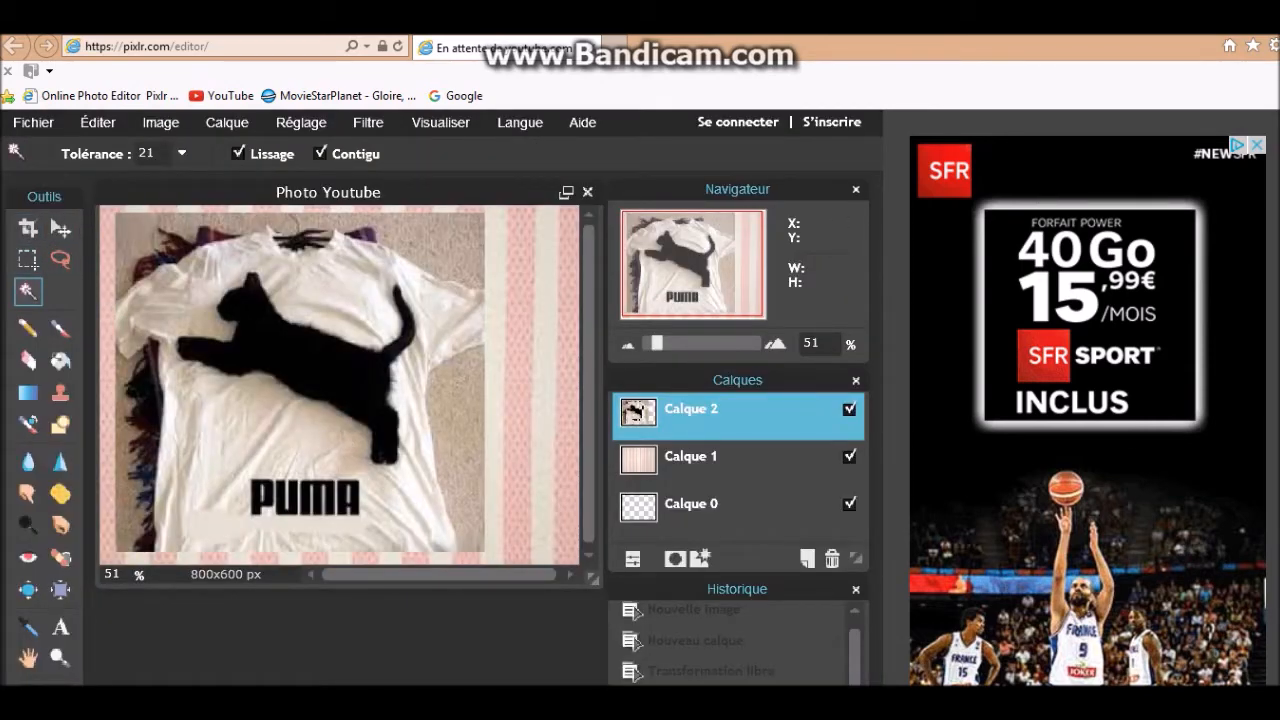
click(240, 436)
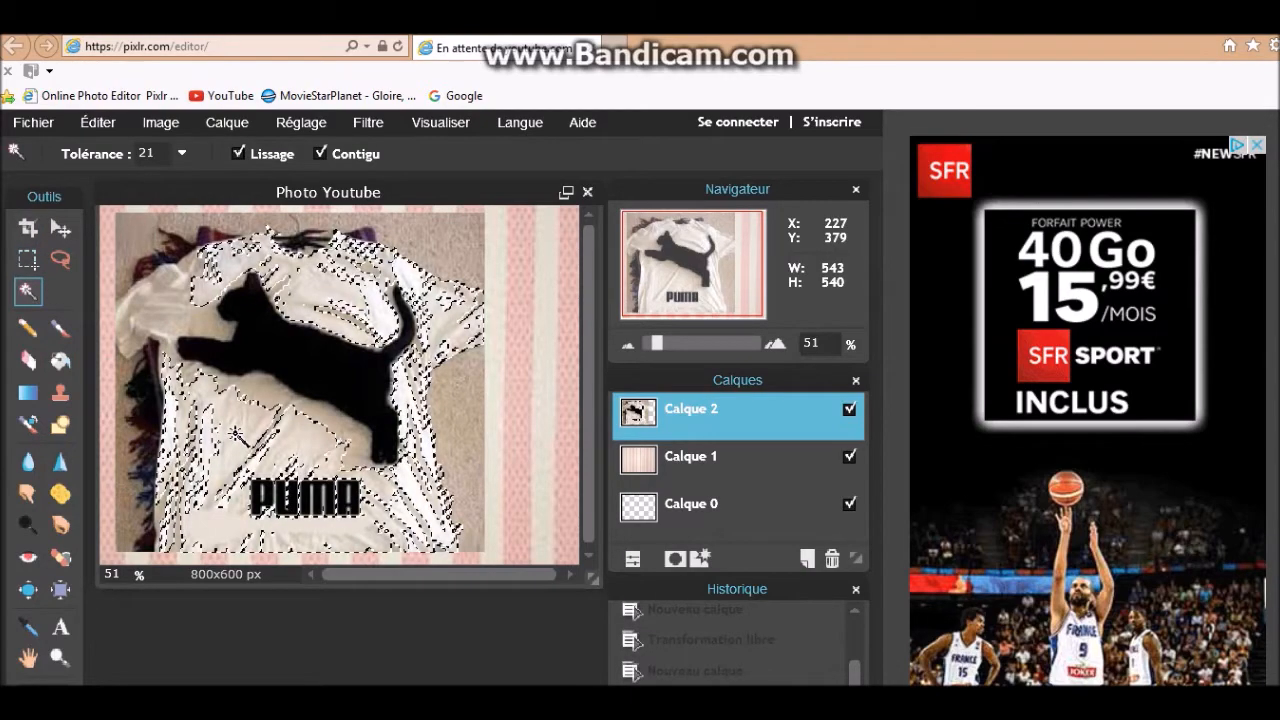
key(Delete)
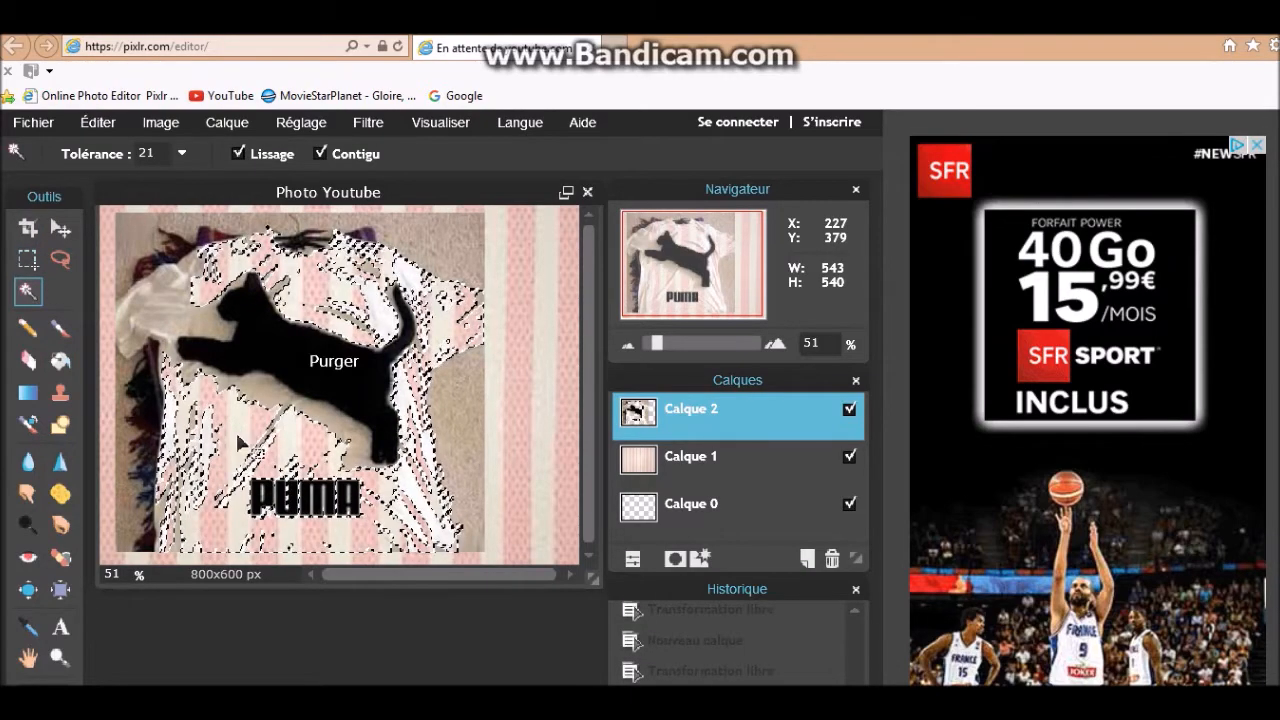
click(167, 301)
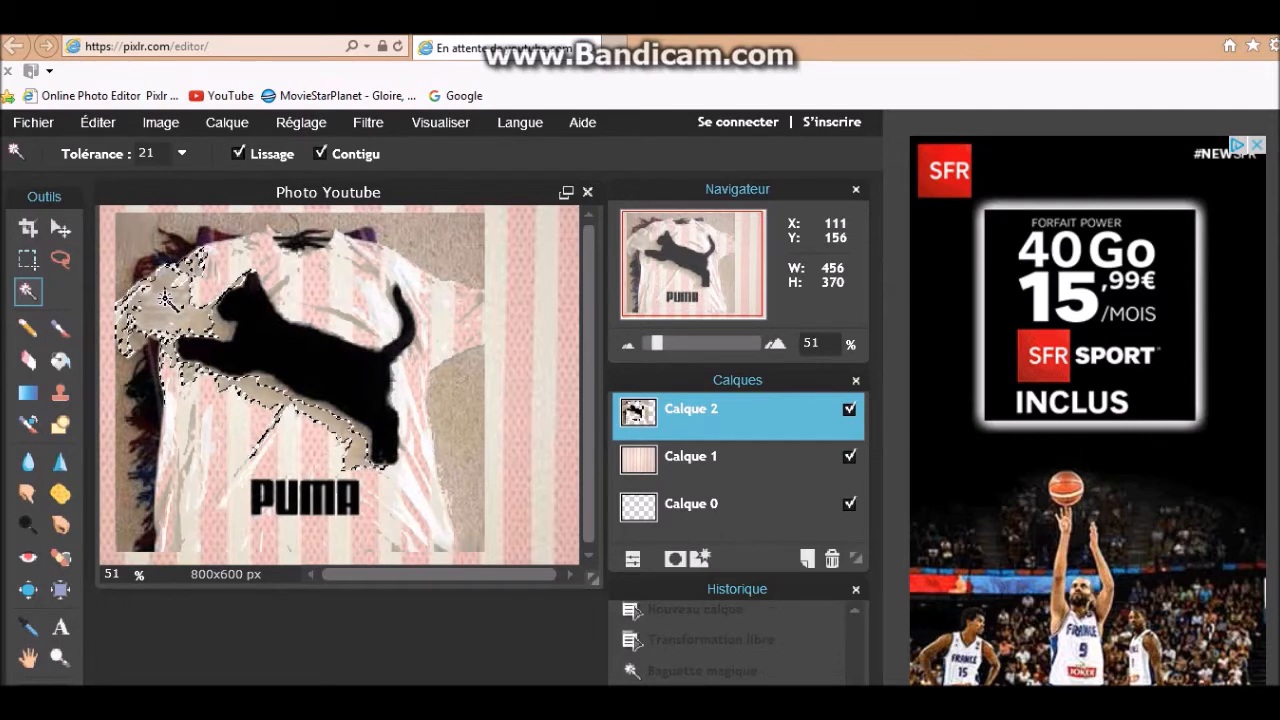
key(Delete)
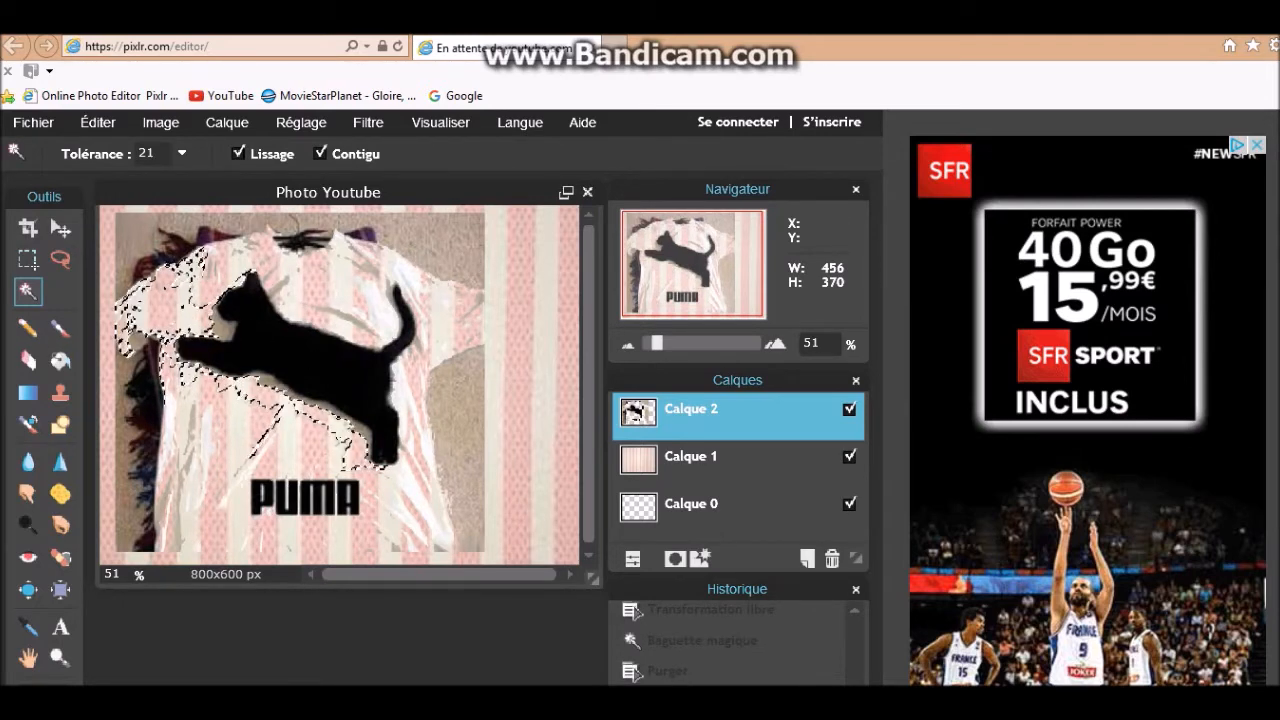
click(201, 486)
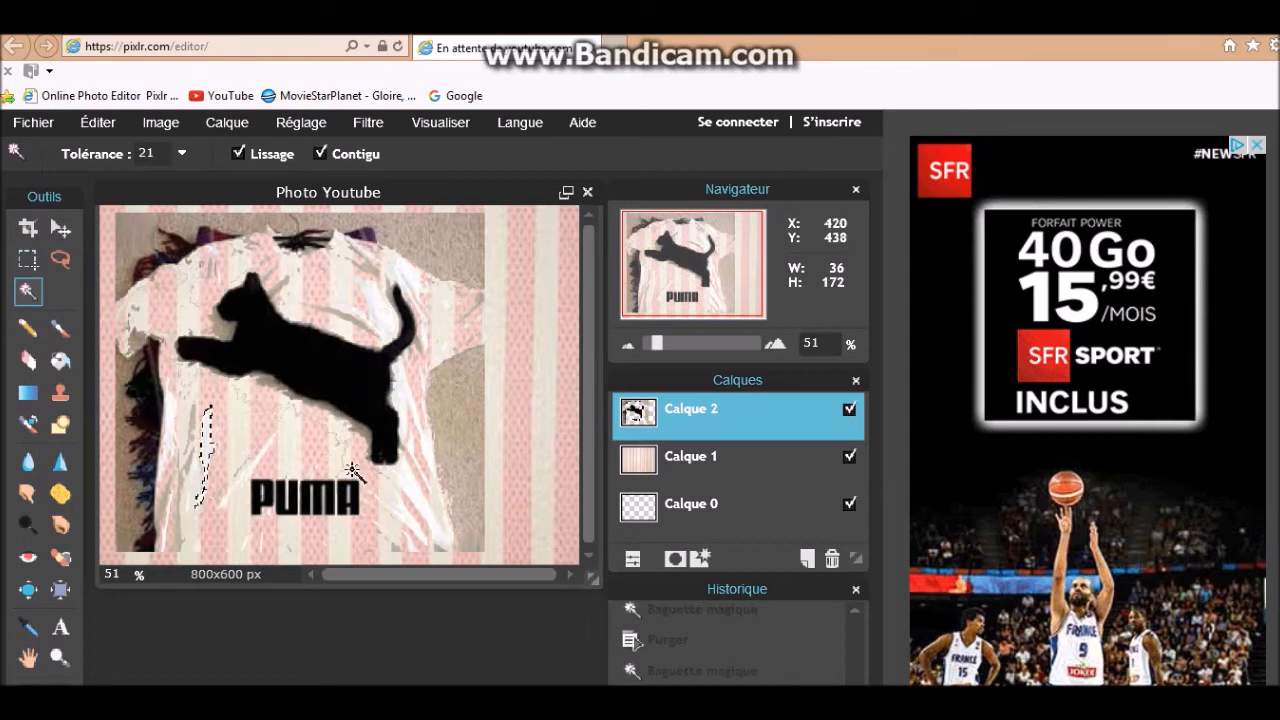
key(Delete)
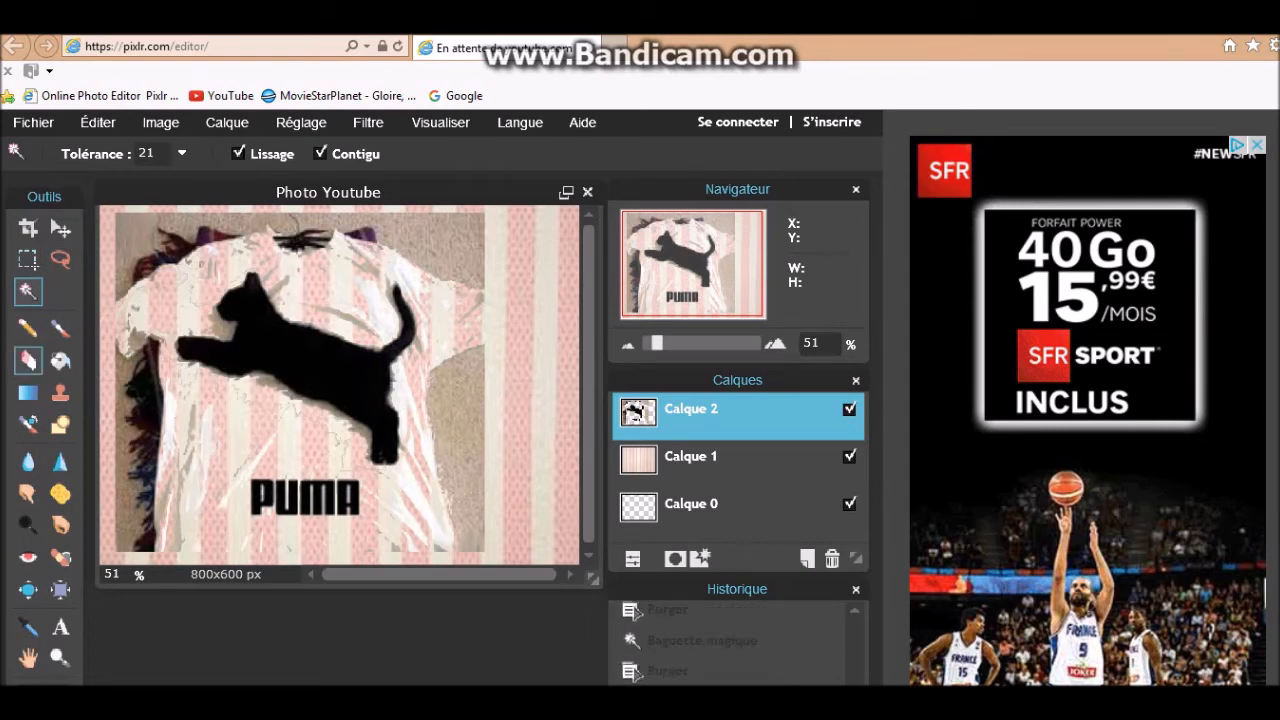
- Erase the carpet and shirt remains above and beside the cat with a hard round 200 eraser brush
click(28, 360)
click(228, 152)
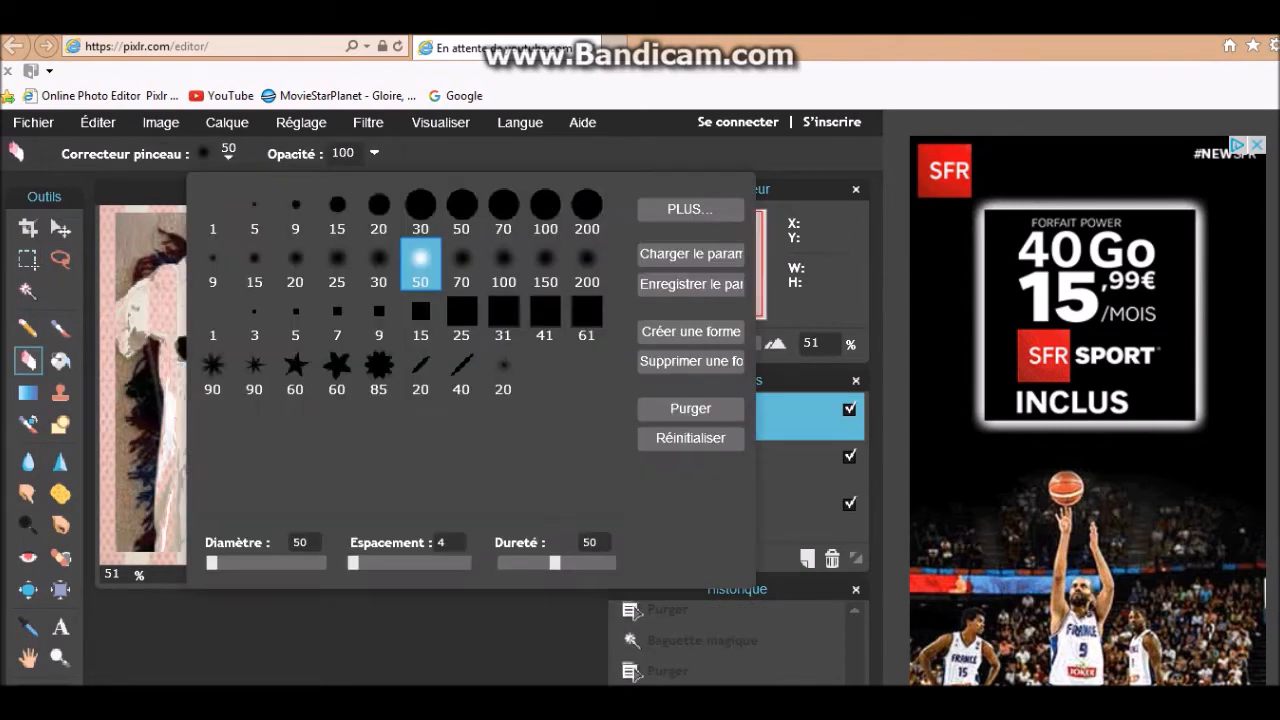
click(587, 205)
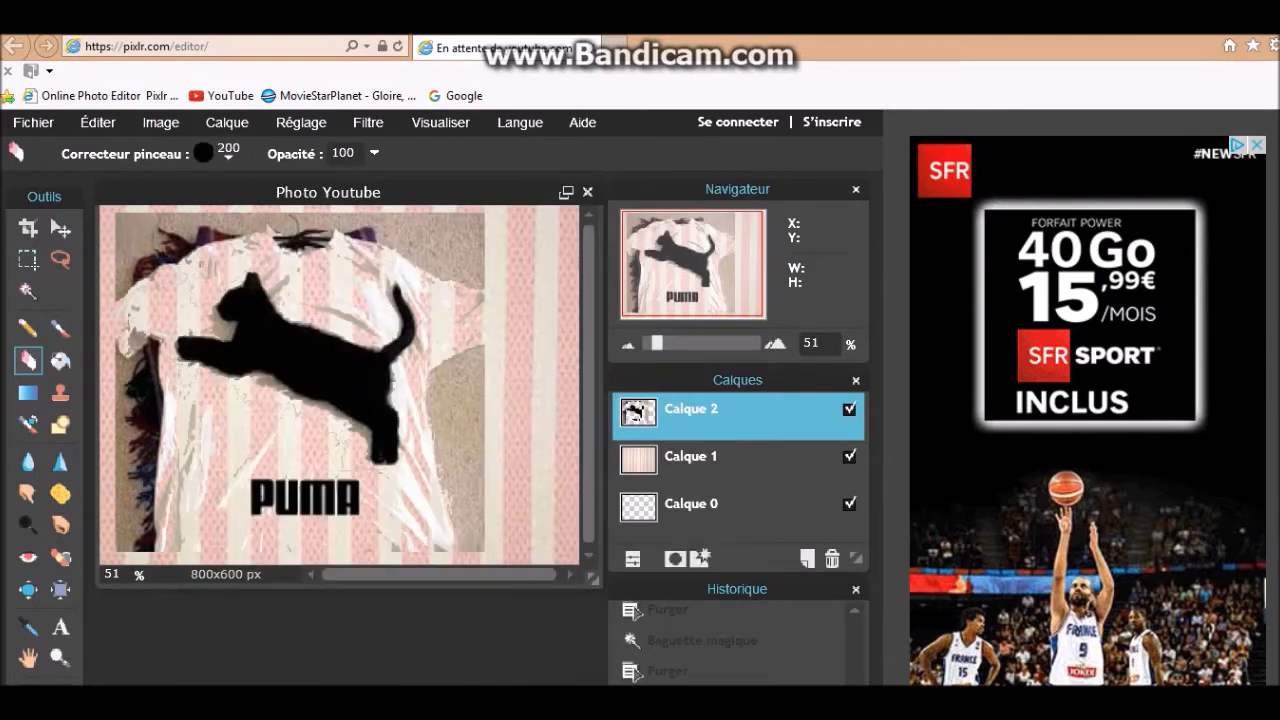
click(492, 327)
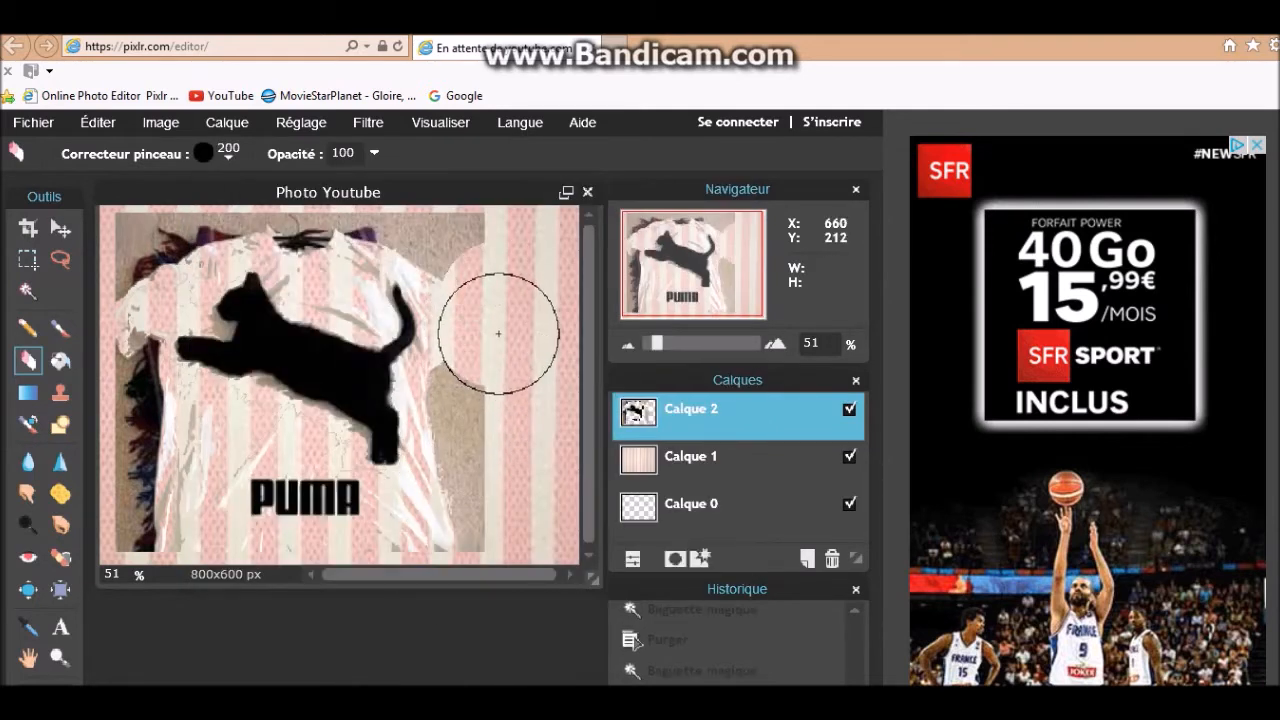
mouse_move(502, 262)
mouse_down()
mouse_move(466, 235)
mouse_move(337, 204)
mouse_move(312, 219)
mouse_move(100, 212)
mouse_move(144, 238)
mouse_move(135, 265)
mouse_up()
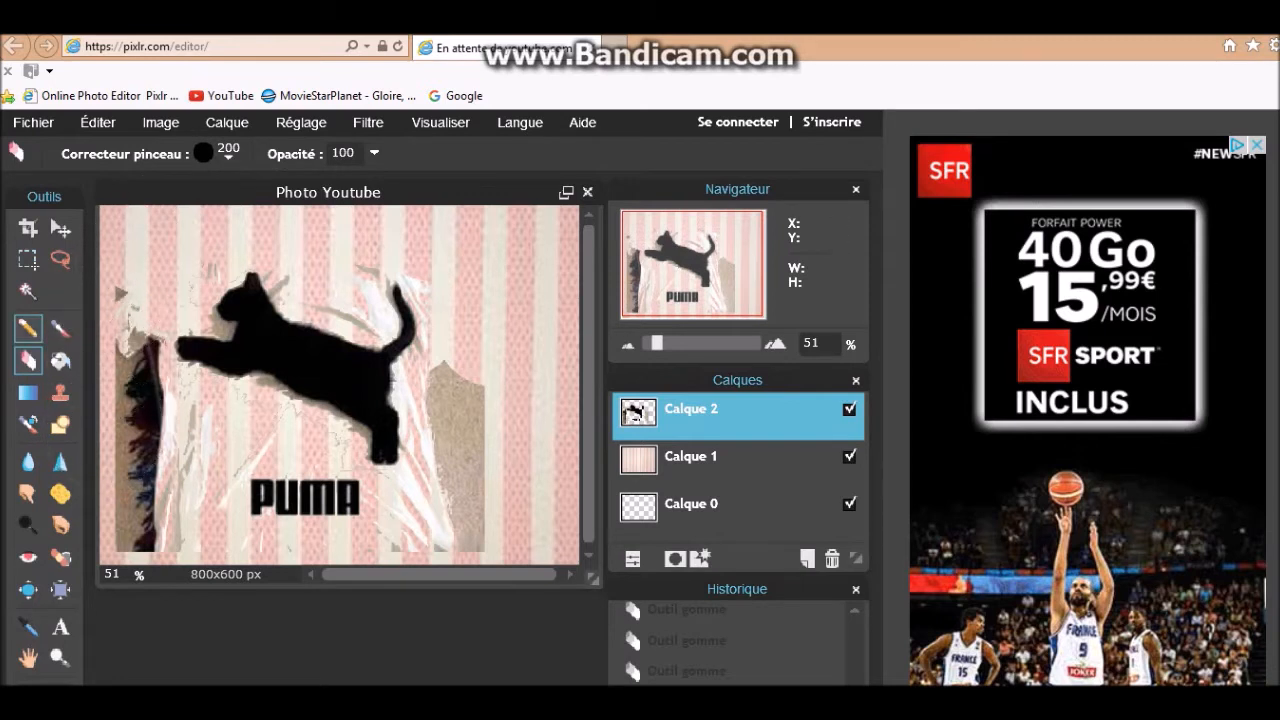
- Select the strip below the cat containing the PUMA lettering with a rectangular marquee and delete it
click(28, 259)
drag(110, 432, 507, 590)
drag(437, 487, 421, 520)
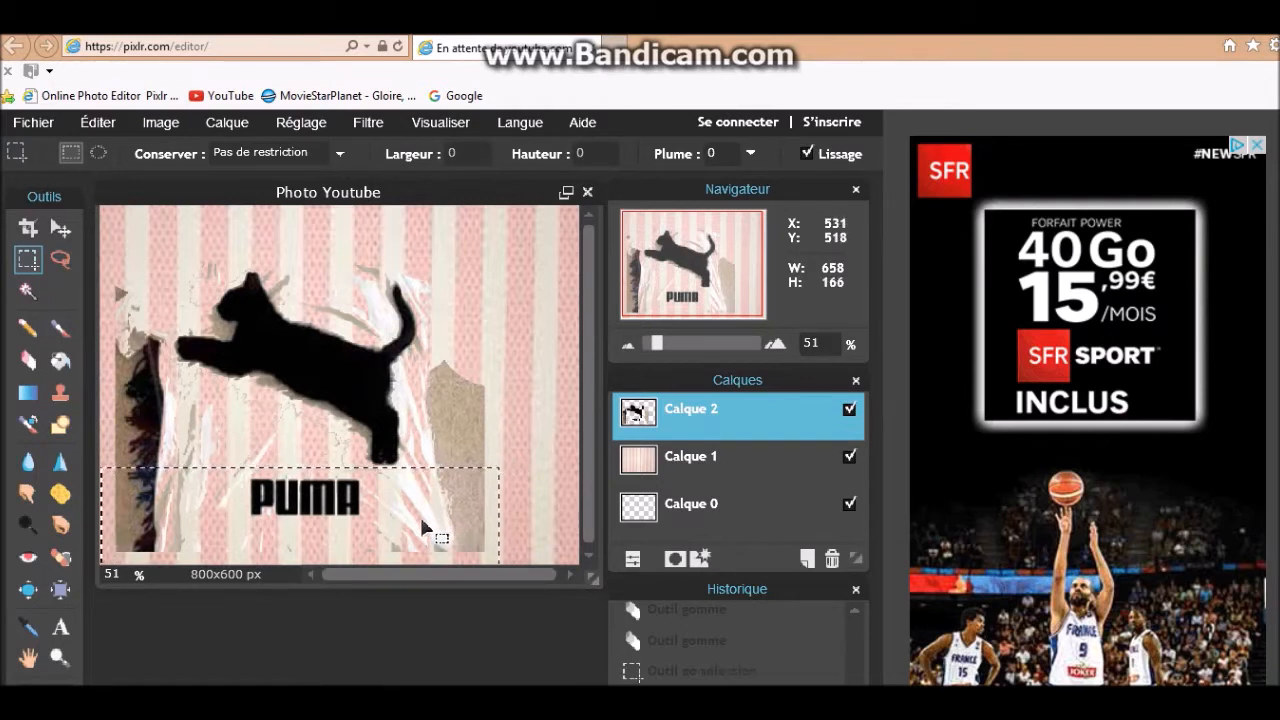
key(Delete)
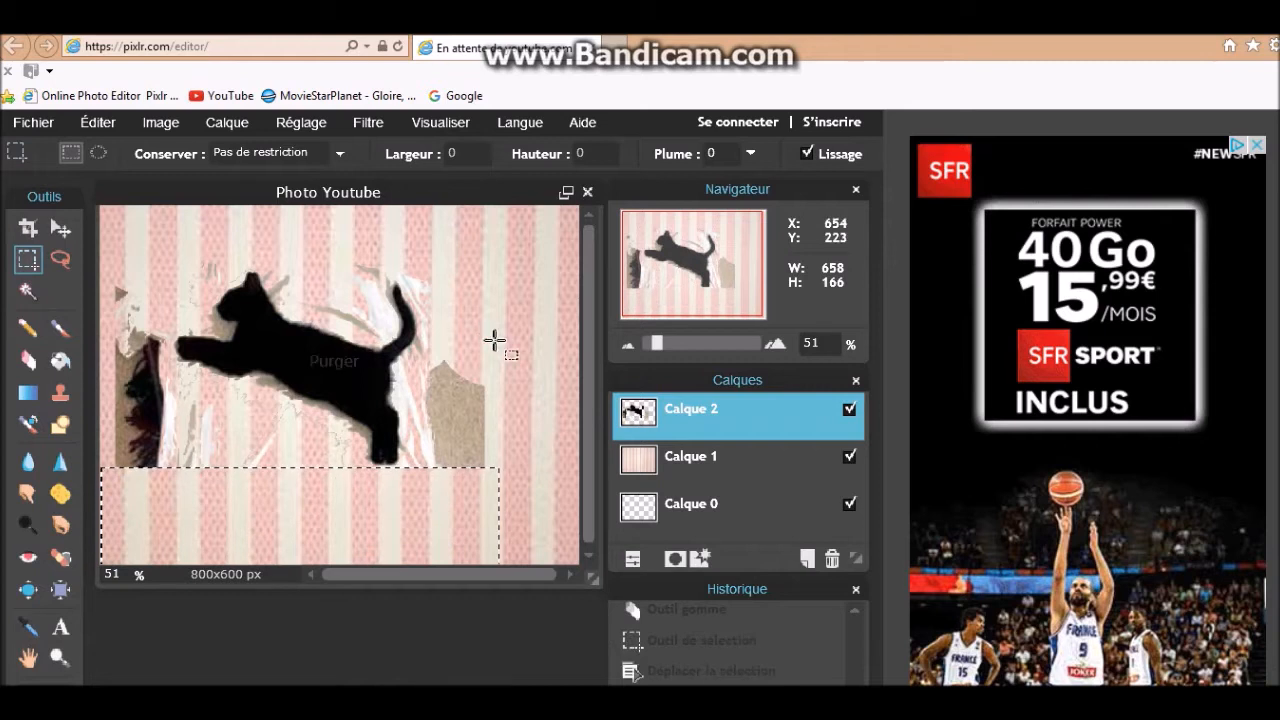
- Delete the leftover carpet and fringe on both sides of the cat with rectangular selections, and clear the selection
drag(444, 293, 534, 551)
drag(480, 352, 461, 338)
key(Delete)
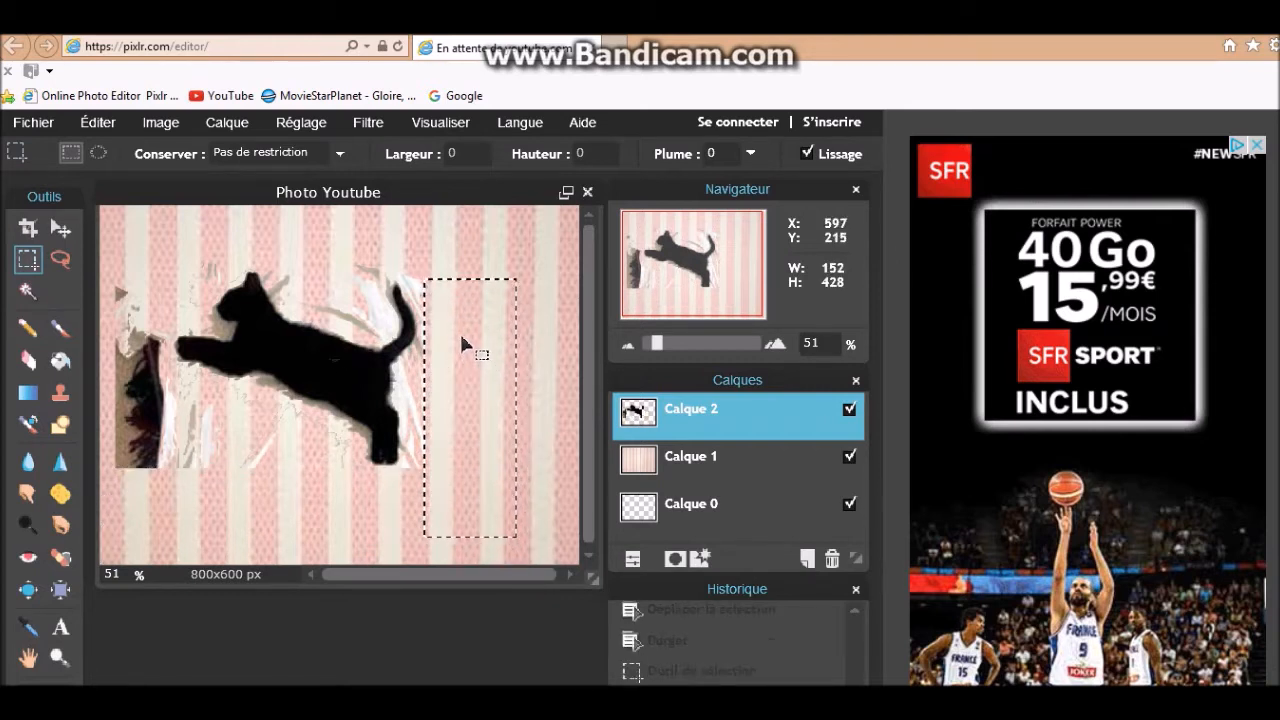
click(167, 276)
drag(167, 276, 60, 493)
key(Delete)
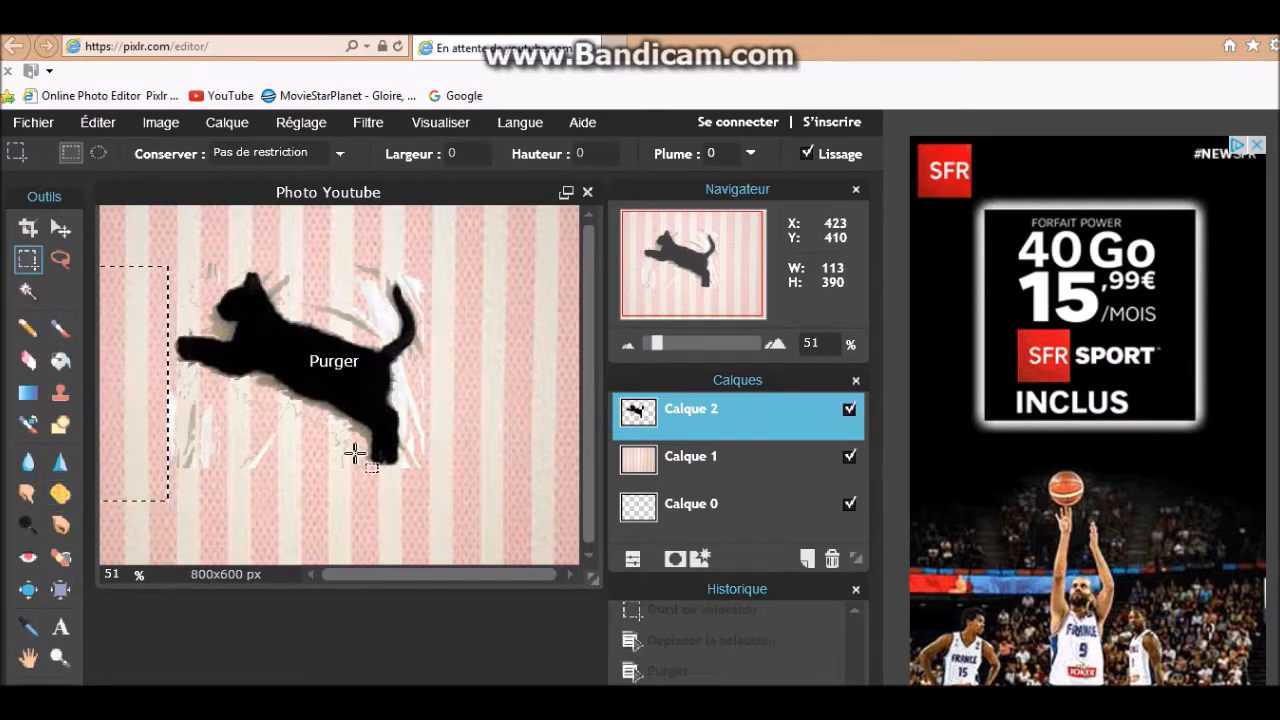
click(455, 415)
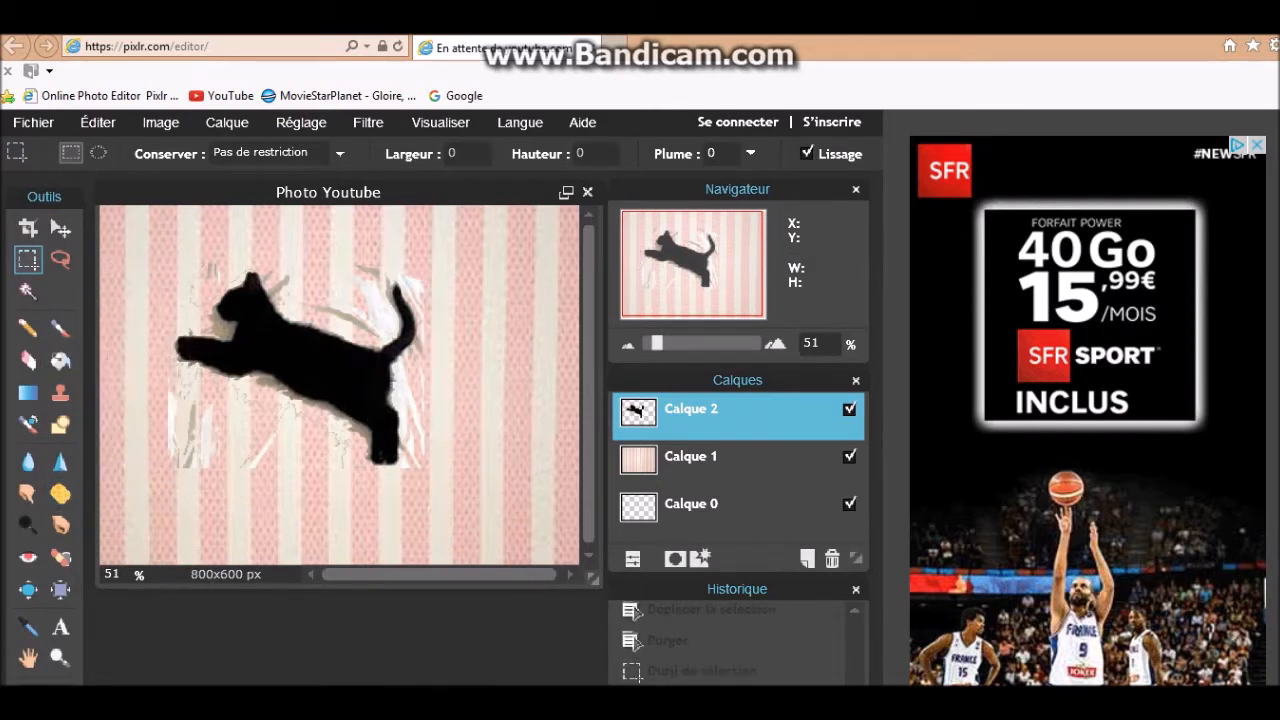
- Erase the fabric remnants below and above the cat using the 200 eraser brush
click(28, 360)
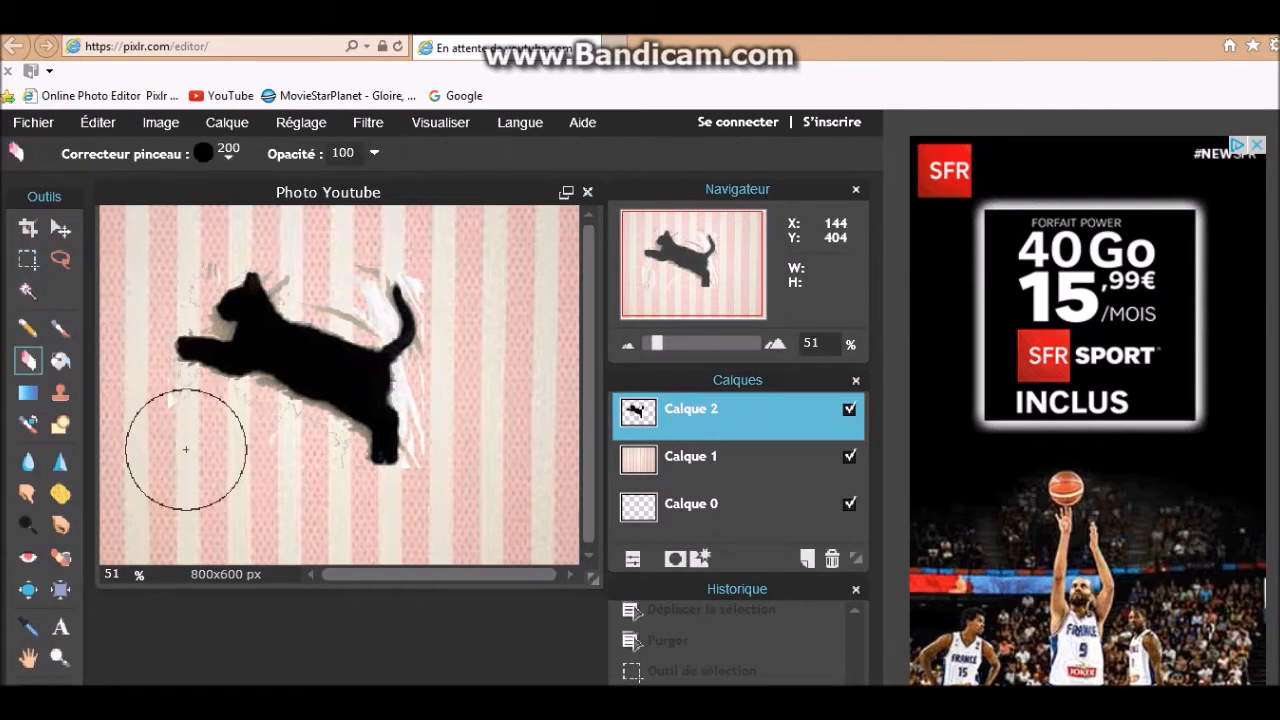
drag(255, 444, 259, 445)
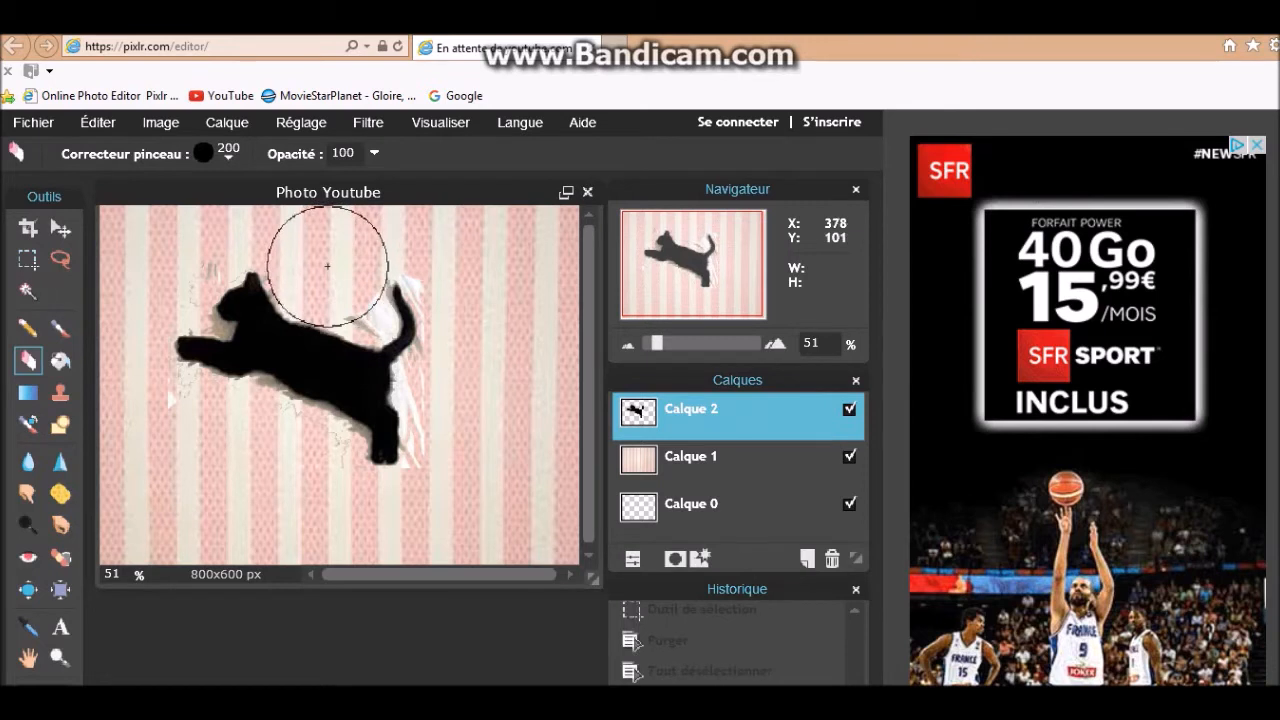
click(162, 260)
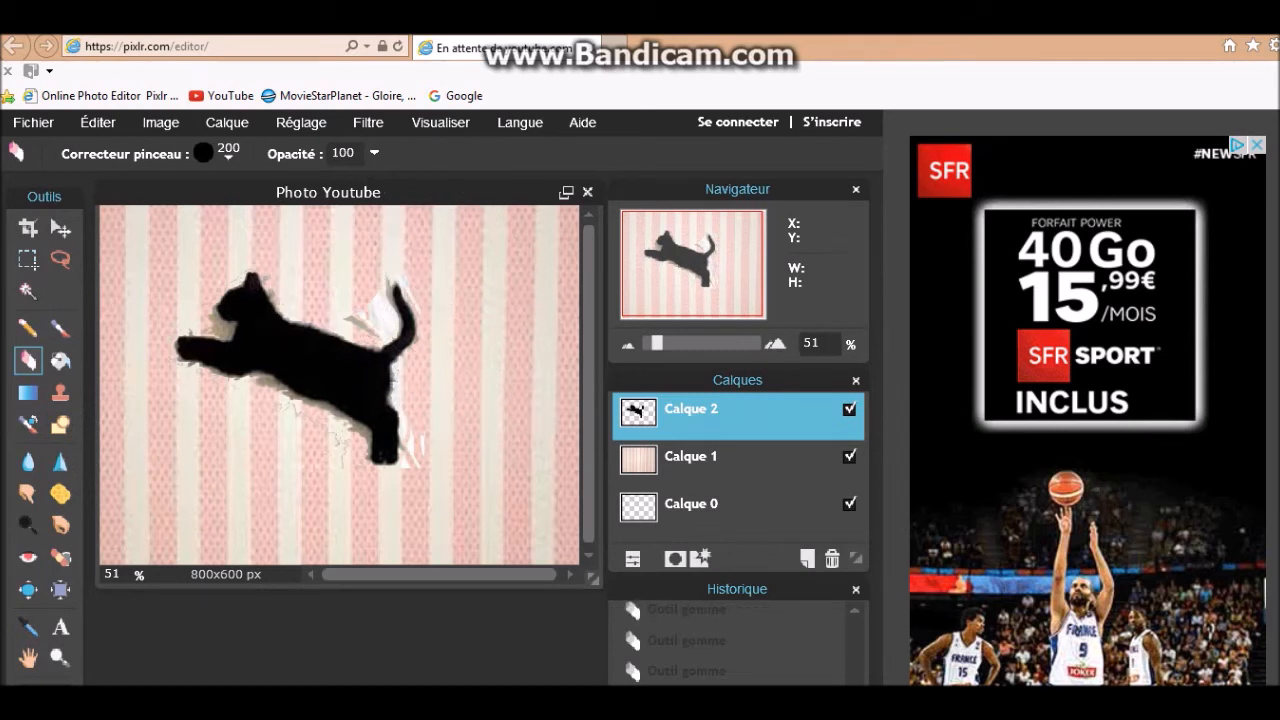
- Erase the fabric remnants around the cat's belly and hind legs with a hard round 50 eraser brush
click(215, 153)
click(461, 205)
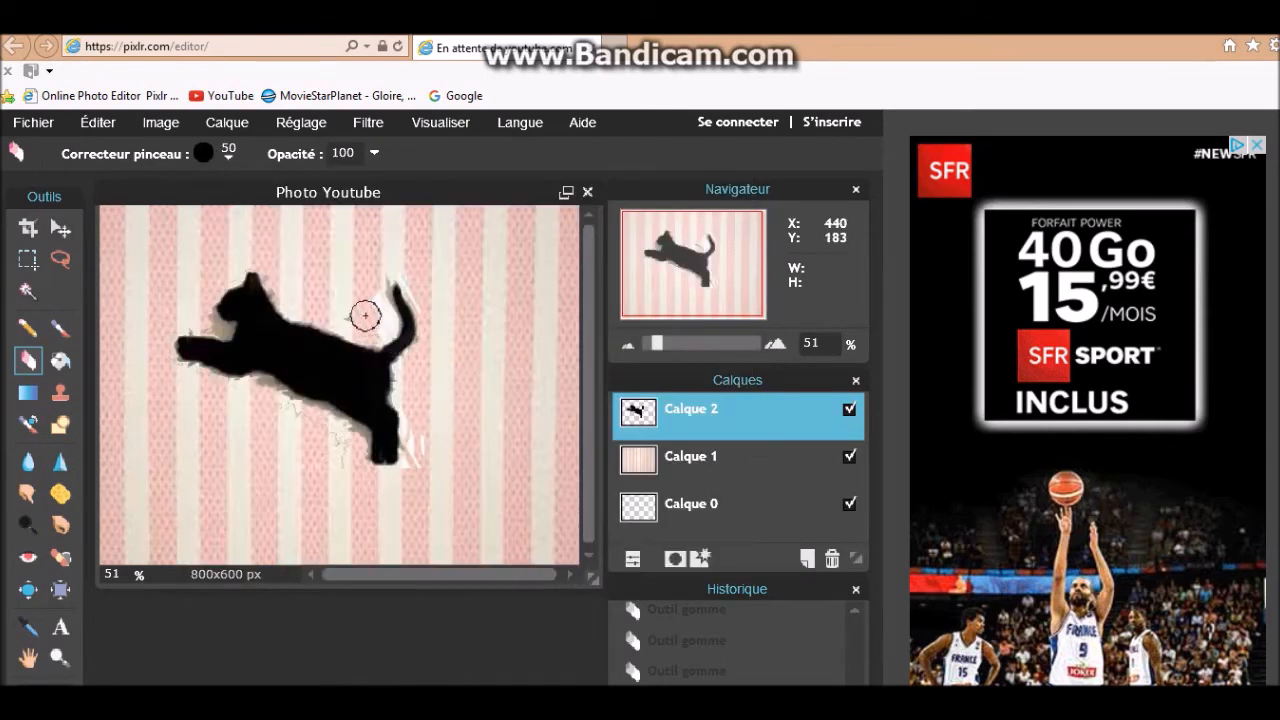
scroll(362, 309, up, 5)
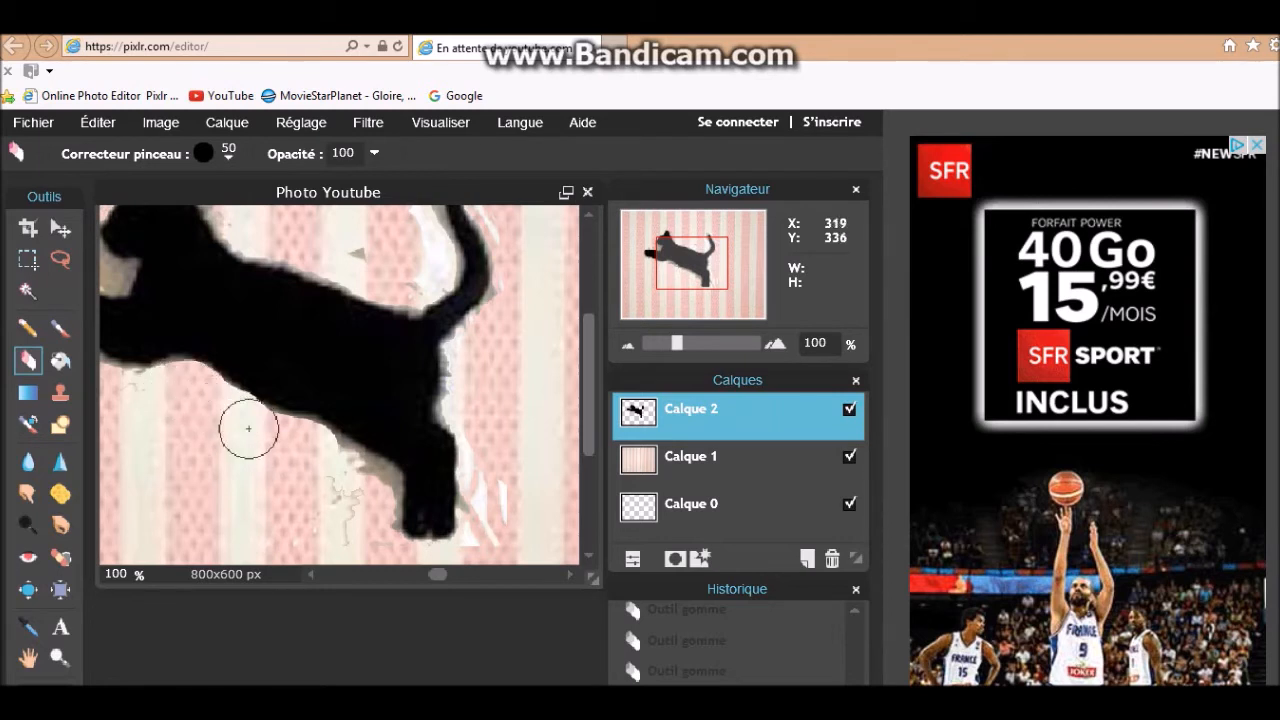
mouse_move(324, 458)
mouse_down()
mouse_move(371, 480)
mouse_move(370, 515)
mouse_up()
mouse_move(496, 464)
mouse_down()
mouse_move(516, 502)
mouse_move(504, 524)
mouse_move(504, 474)
mouse_move(485, 545)
mouse_up()
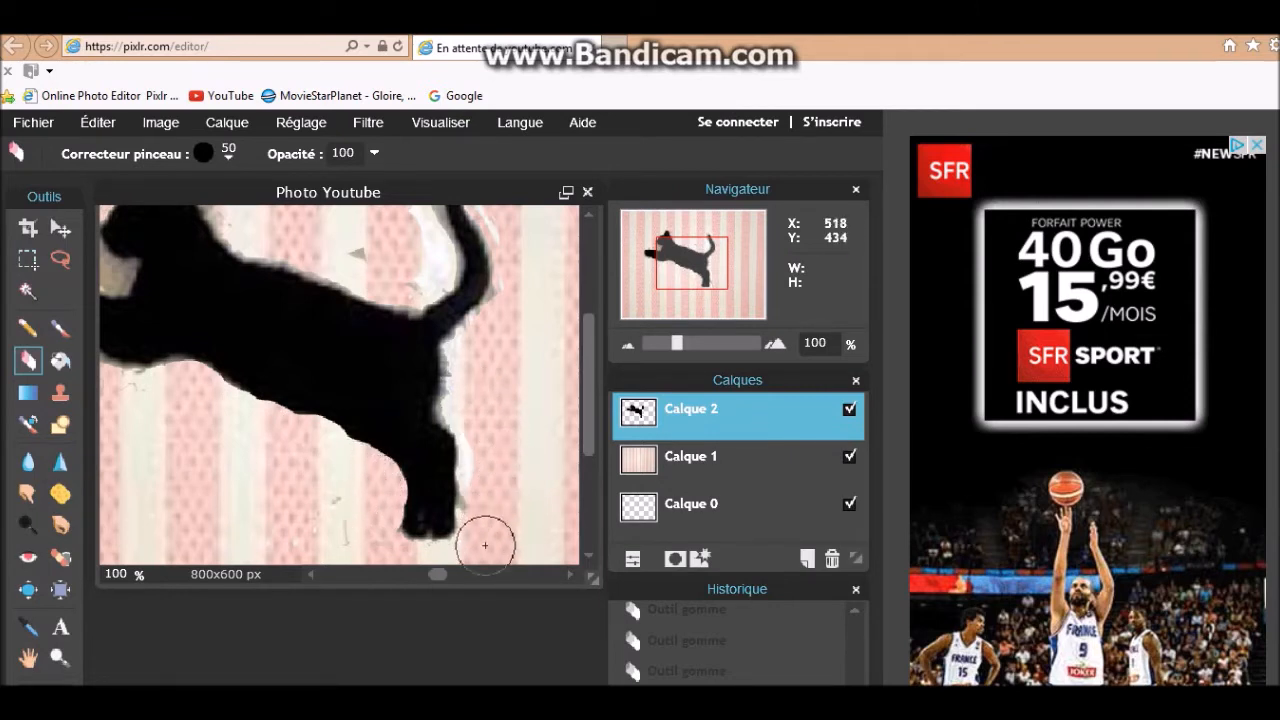
drag(326, 512, 310, 488)
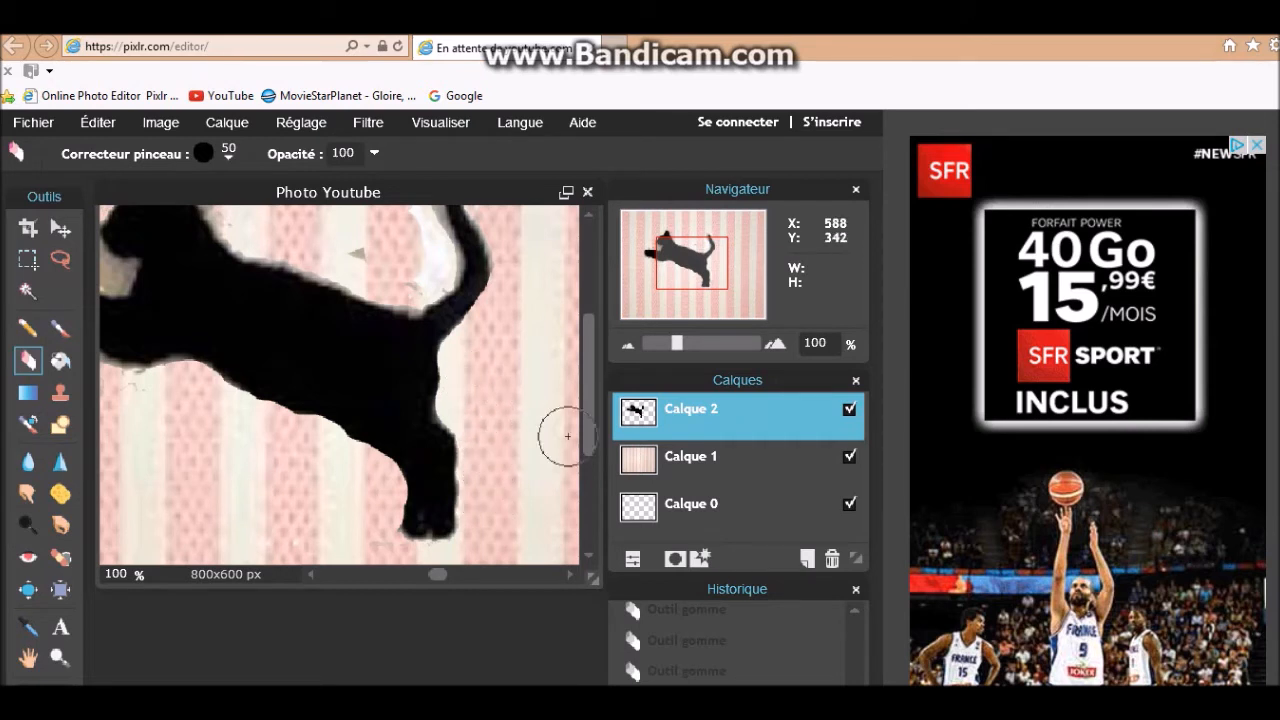
- Erase the white shirt remnants on both sides of the cat's tail and along its back with the 50 brush
scroll(563, 271, up, 2)
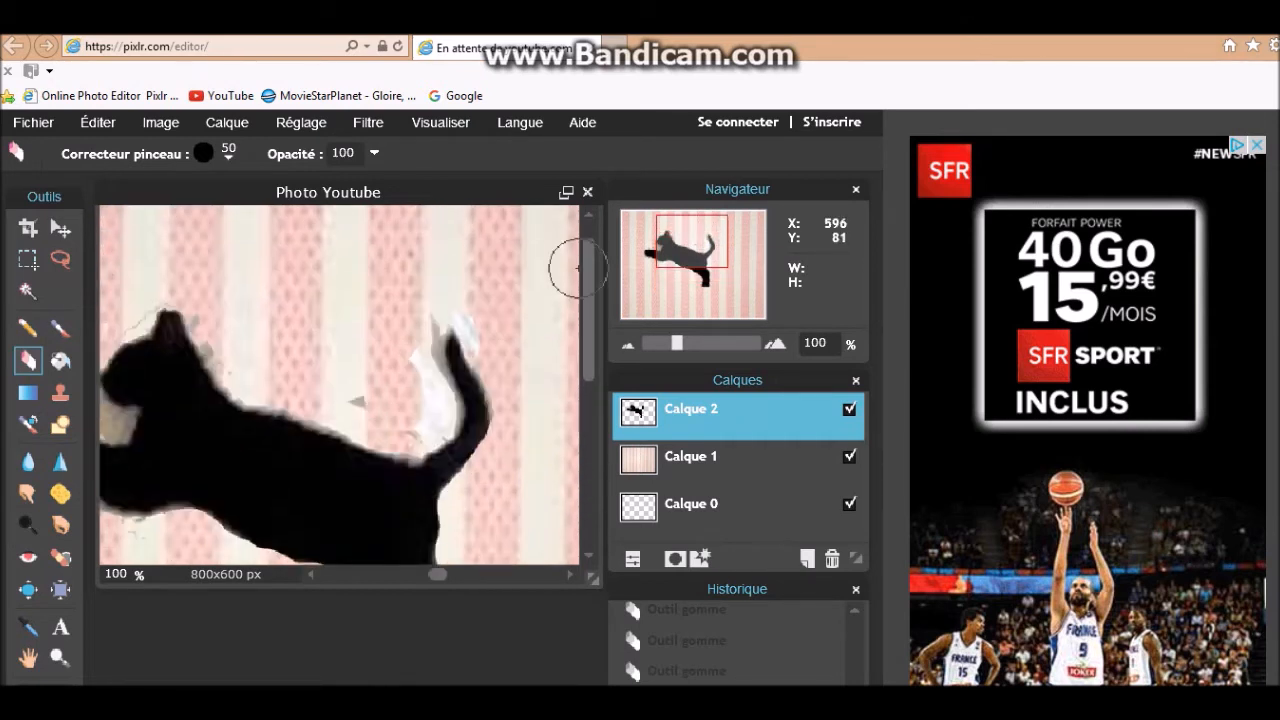
mouse_move(413, 392)
mouse_down()
mouse_move(423, 414)
mouse_move(363, 377)
mouse_up()
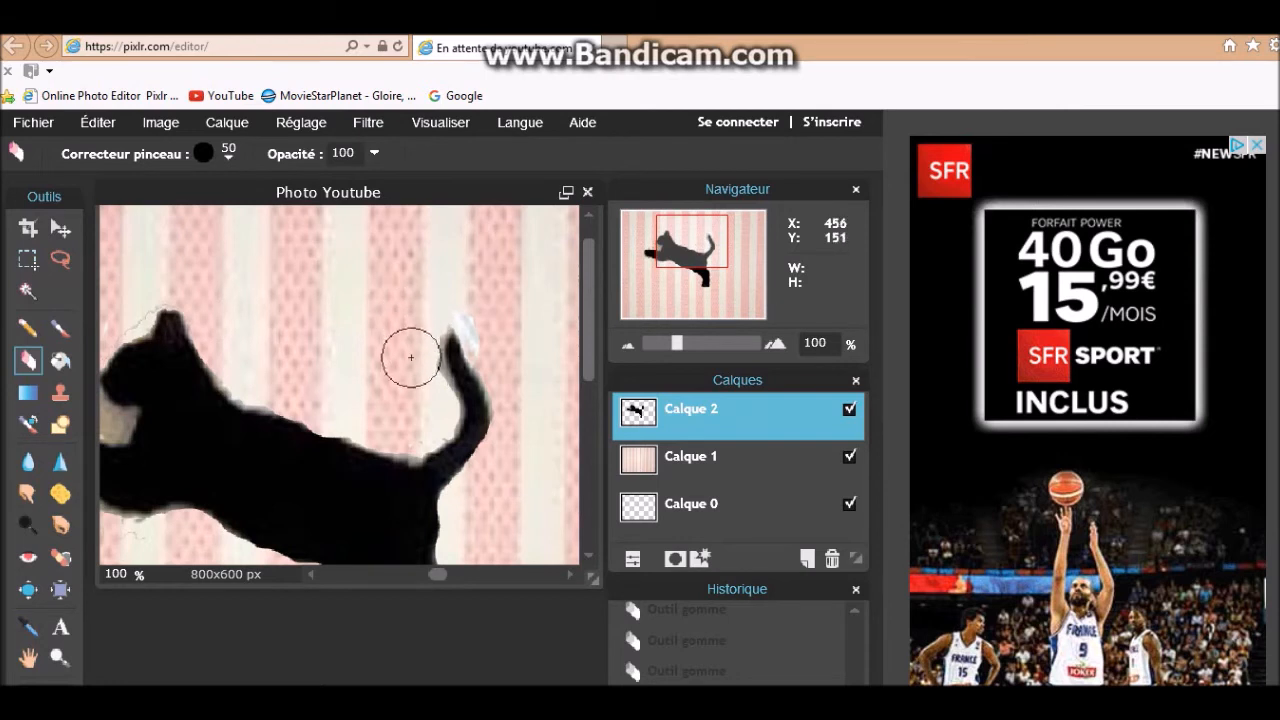
mouse_move(413, 367)
mouse_down()
mouse_move(443, 303)
mouse_move(492, 305)
mouse_move(484, 298)
mouse_move(493, 338)
mouse_up()
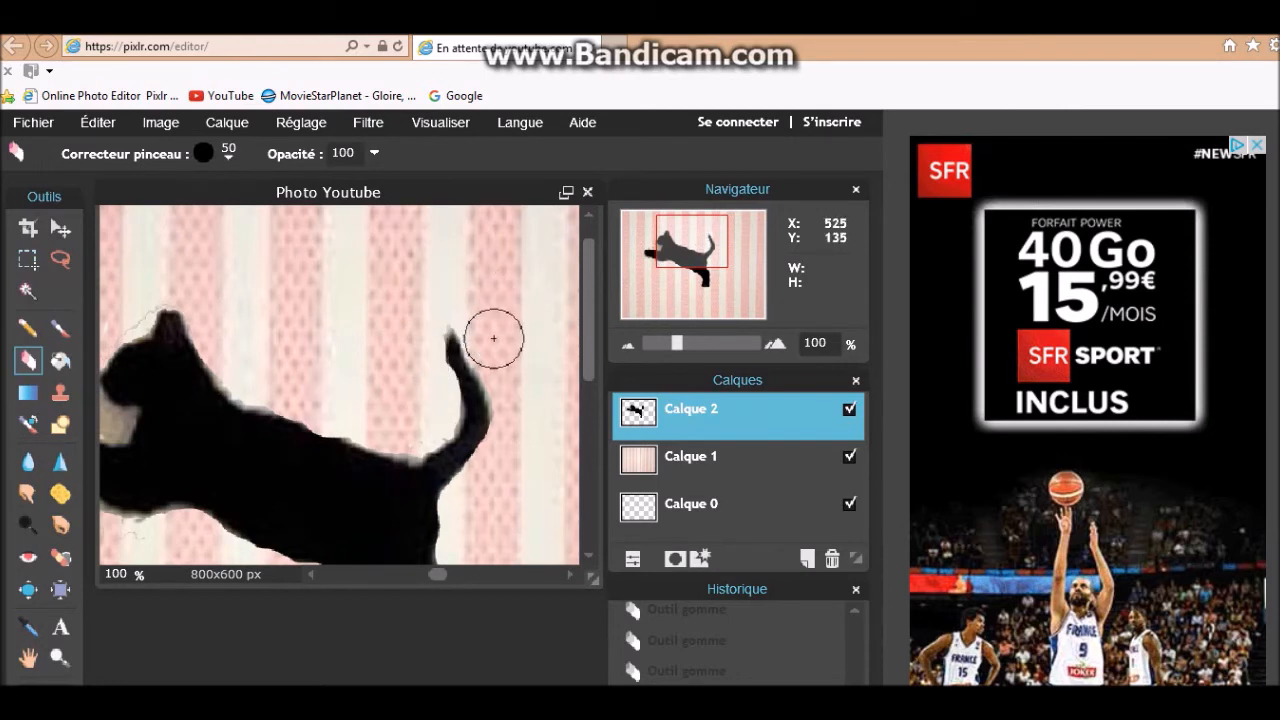
- Erase the beige remnants under the cat's chin and above its front paw with a hard round 20 eraser brush
drag(437, 574, 345, 574)
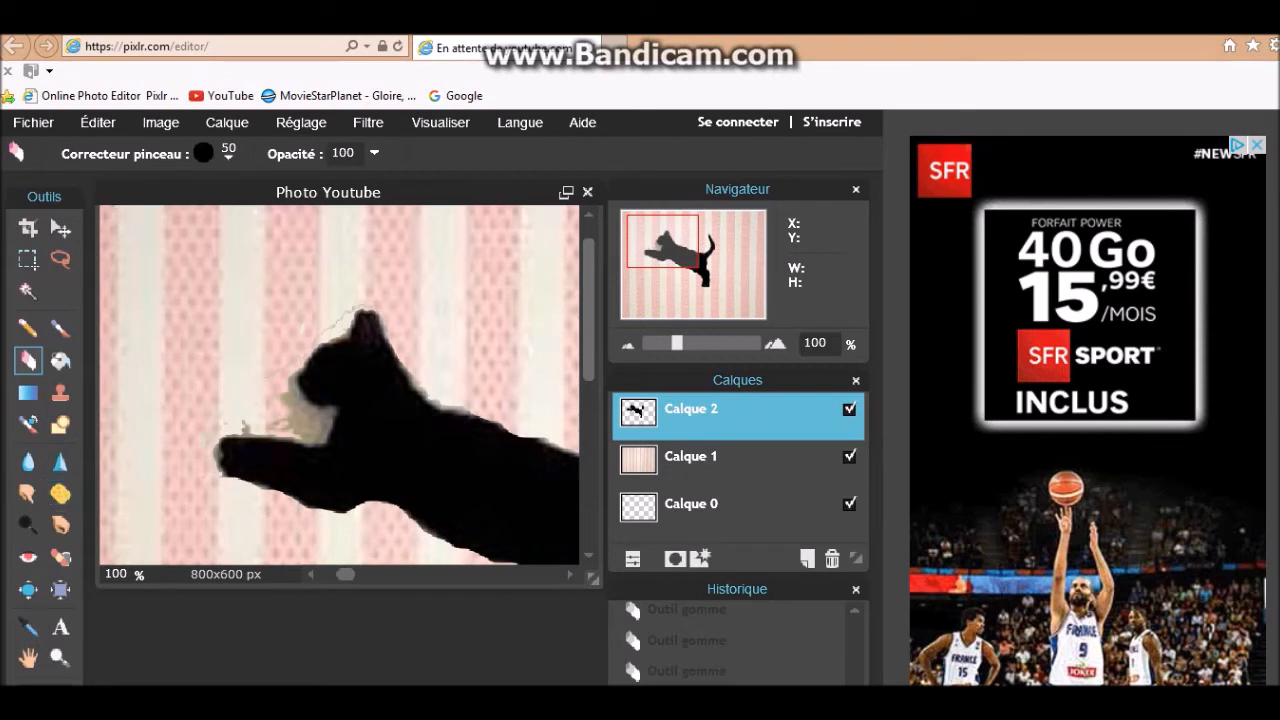
click(228, 154)
click(379, 209)
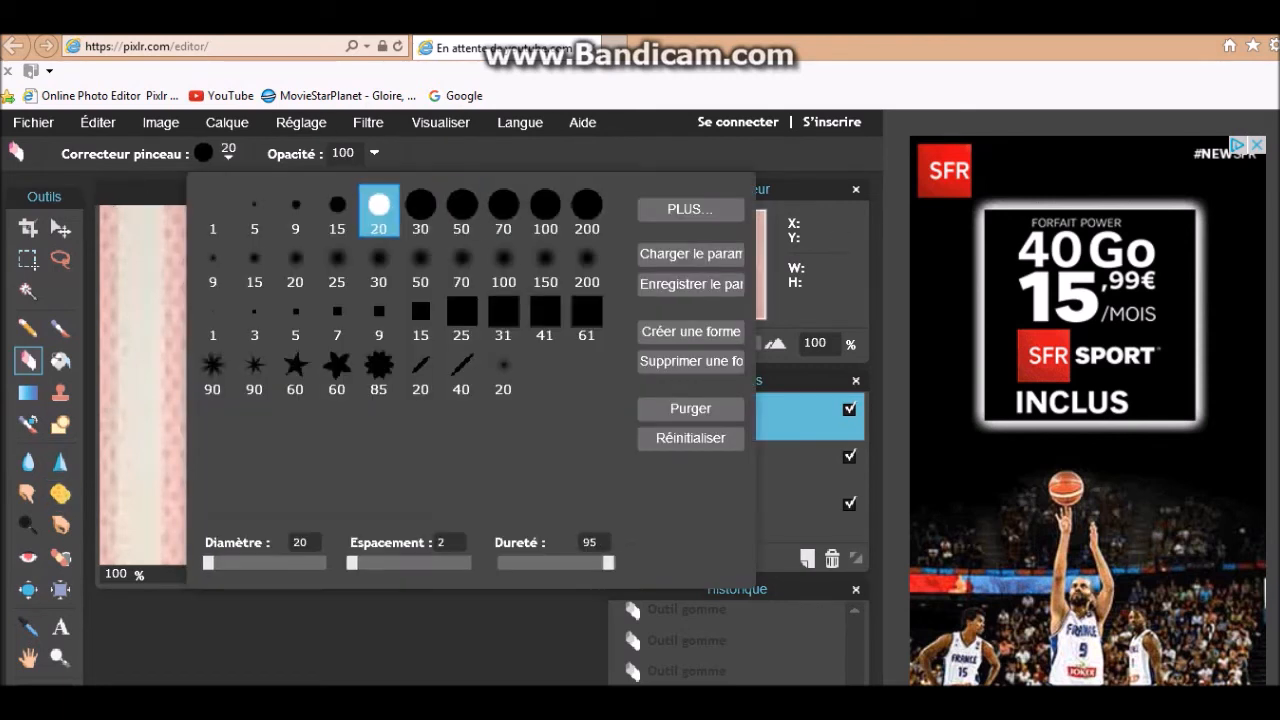
click(374, 410)
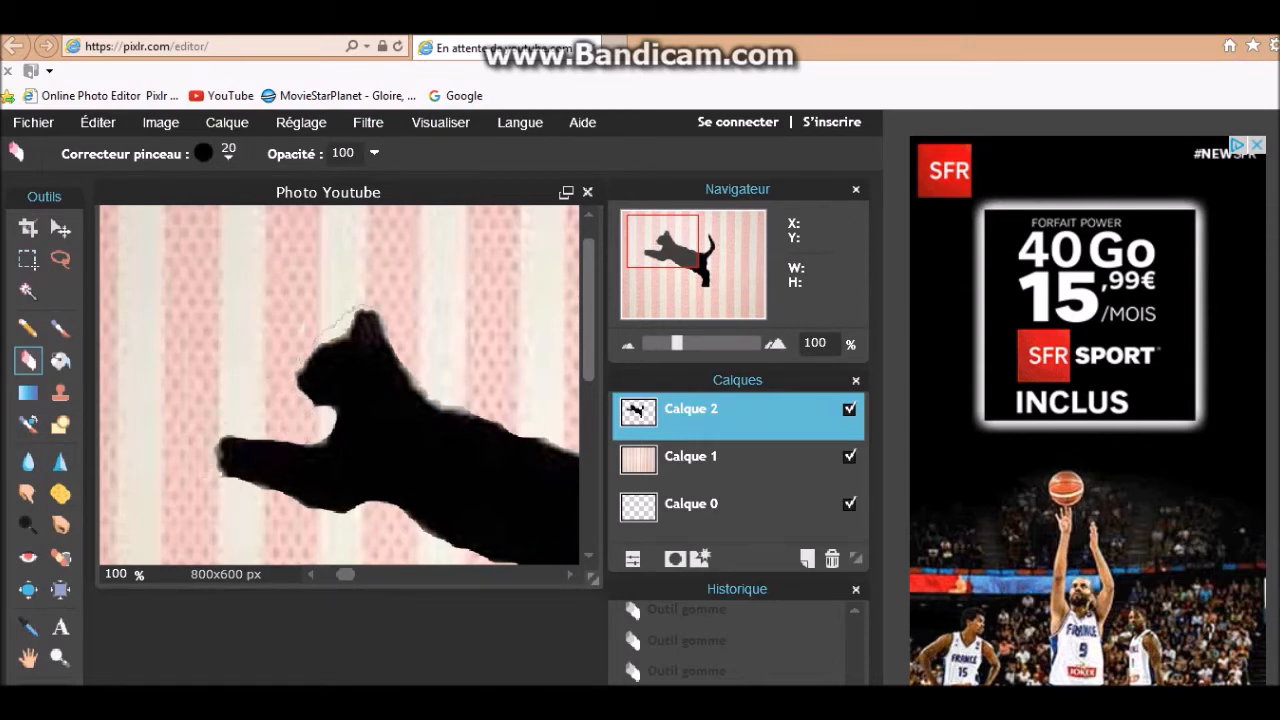
- Enable an outer glow (Lueur externe) on the cat layer Calque 2 and set its colour to black, 000000
mouse_move(681, 343)
mouse_down()
mouse_move(708, 343)
mouse_move(658, 343)
mouse_up()
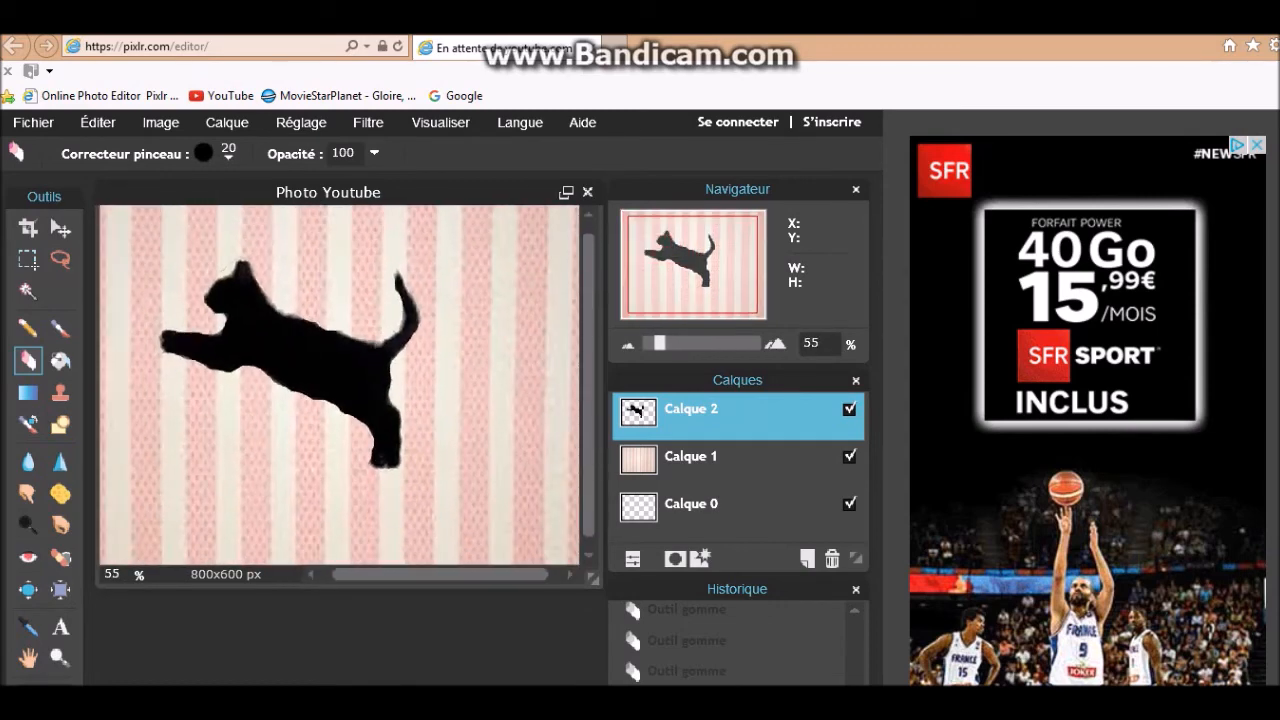
right_click(683, 418)
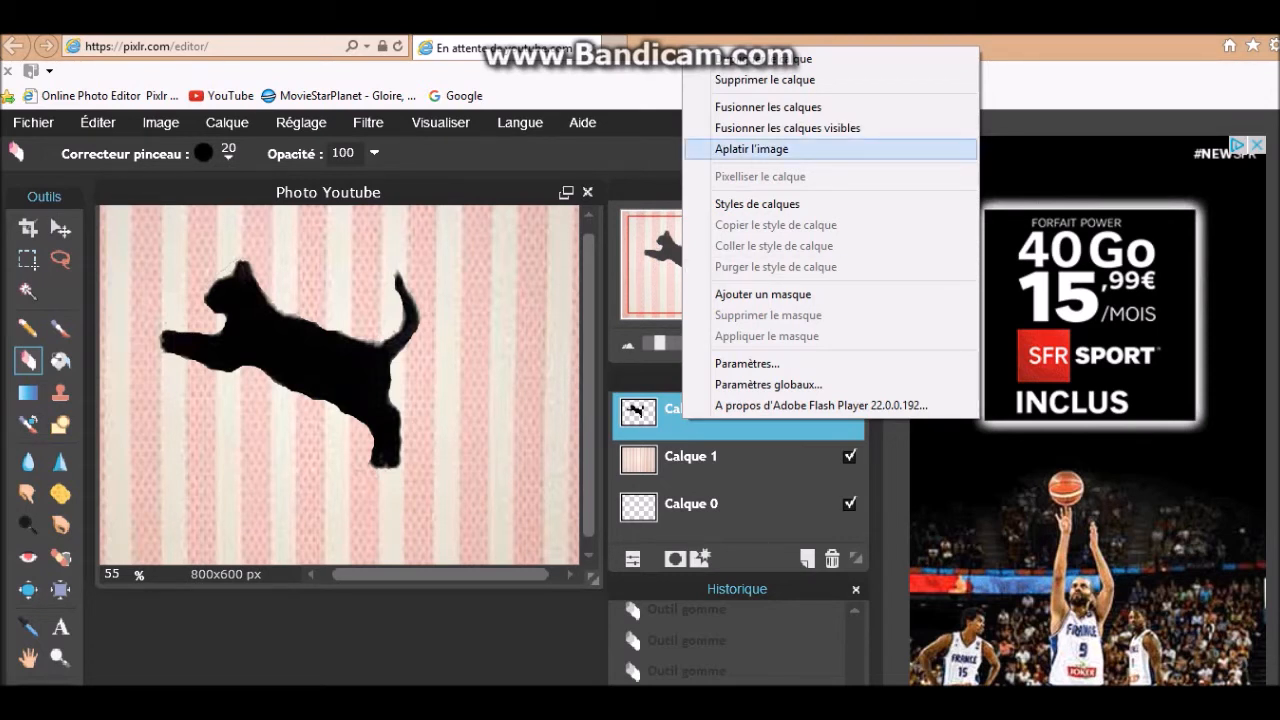
click(757, 204)
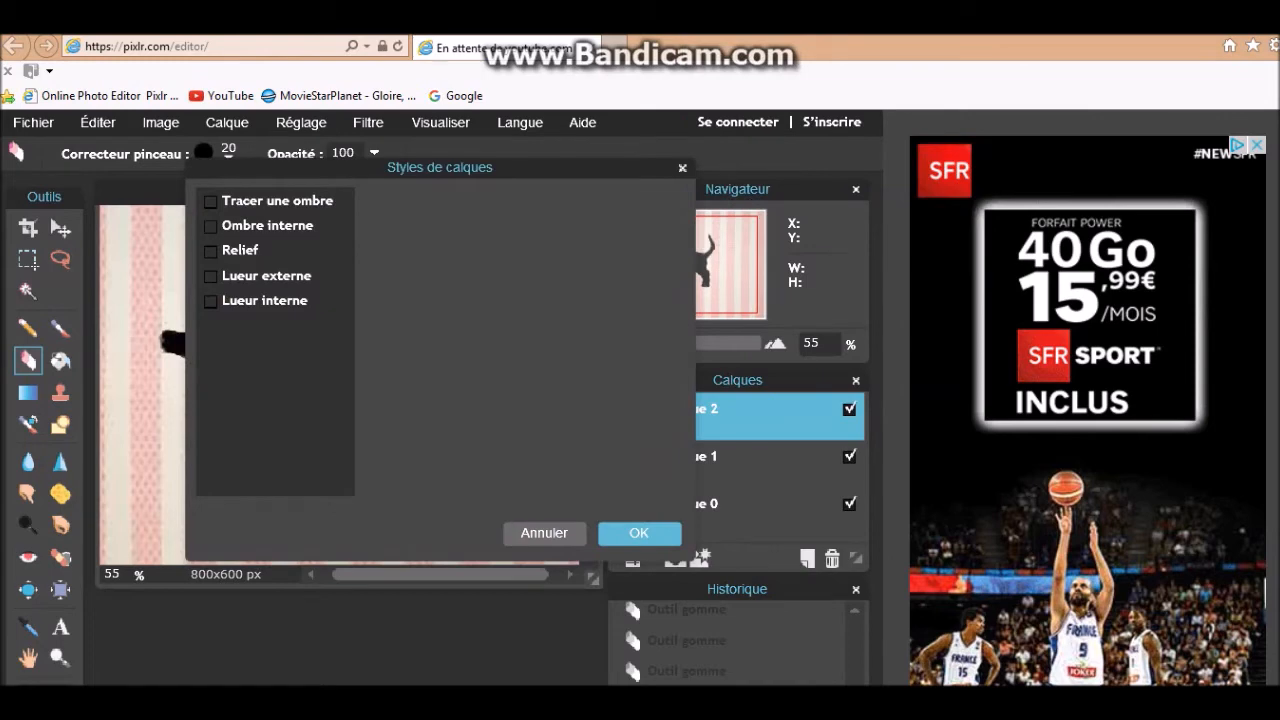
click(211, 276)
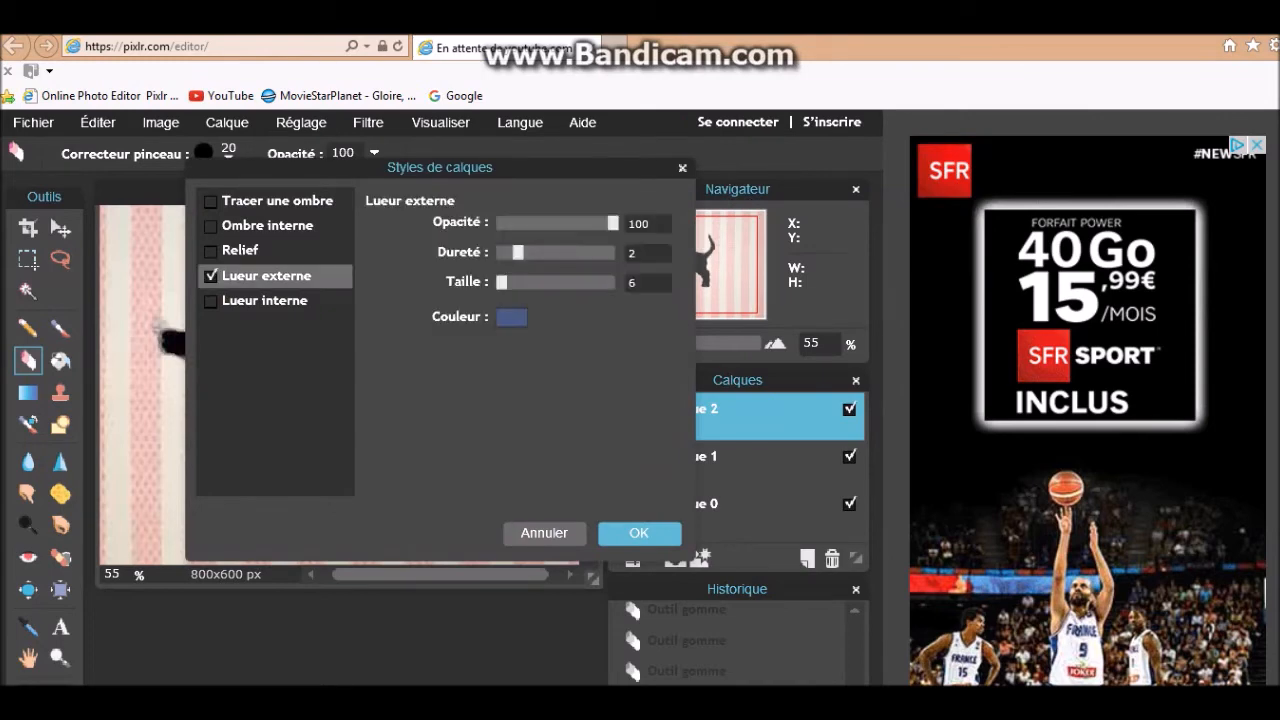
click(512, 317)
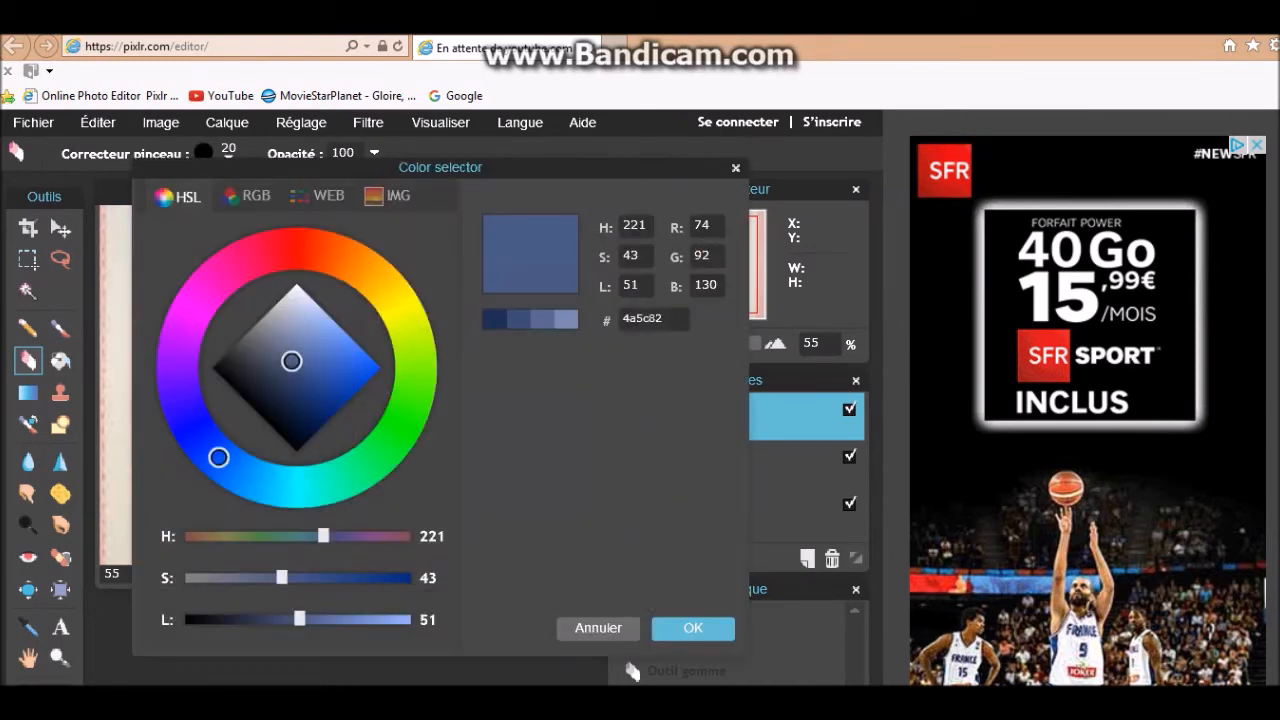
click(212, 368)
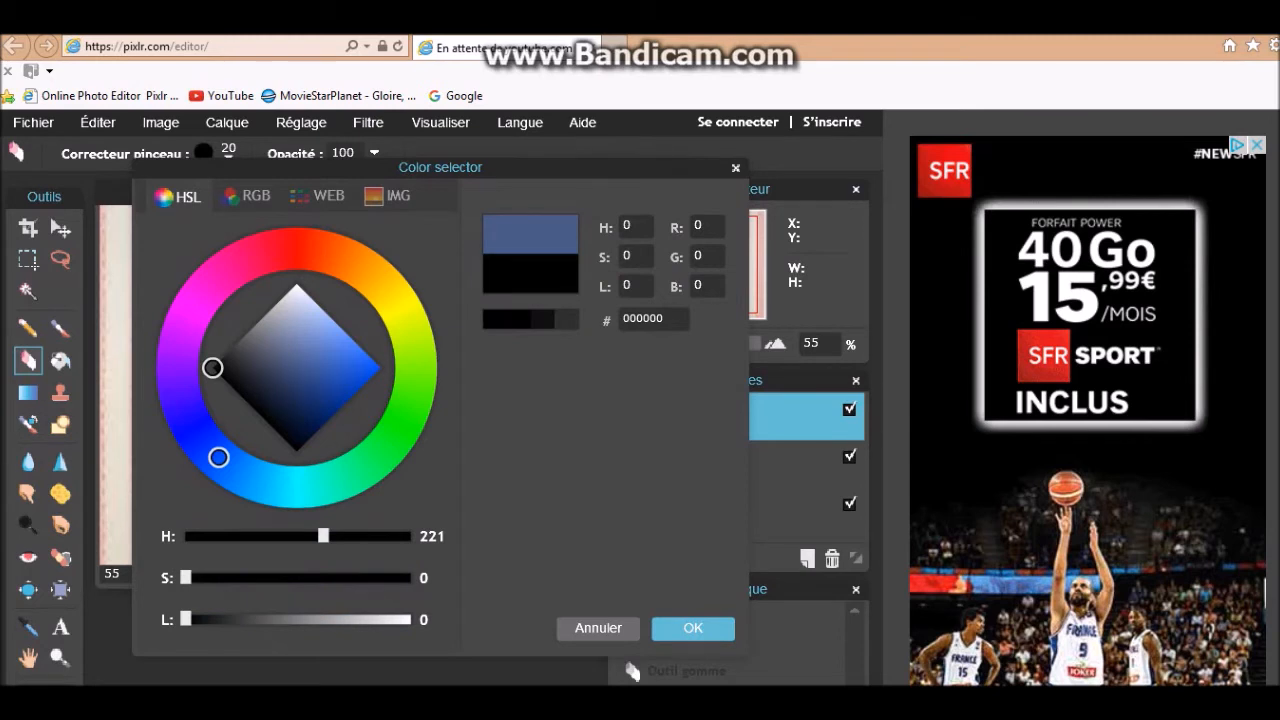
click(693, 628)
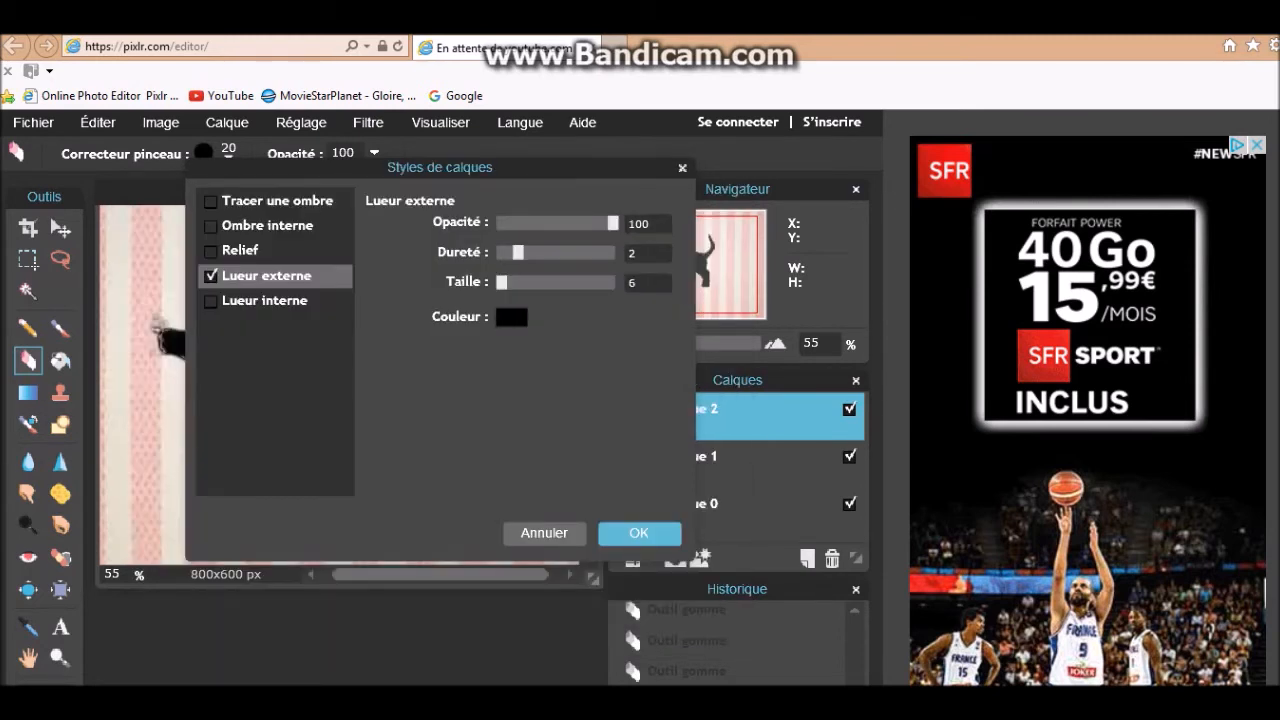
- Set the outer glow's hardness to 10 and size to 10, and apply the layer style
drag(518, 253, 613, 253)
drag(501, 282, 506, 282)
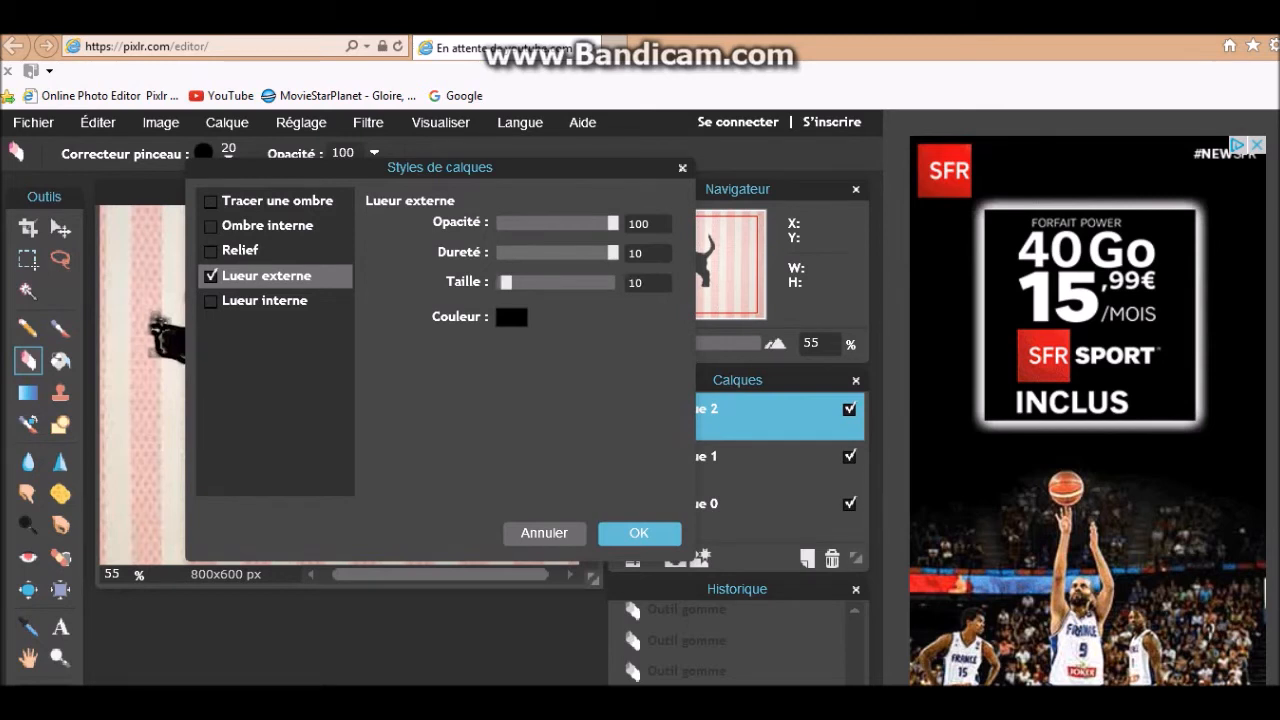
click(639, 533)
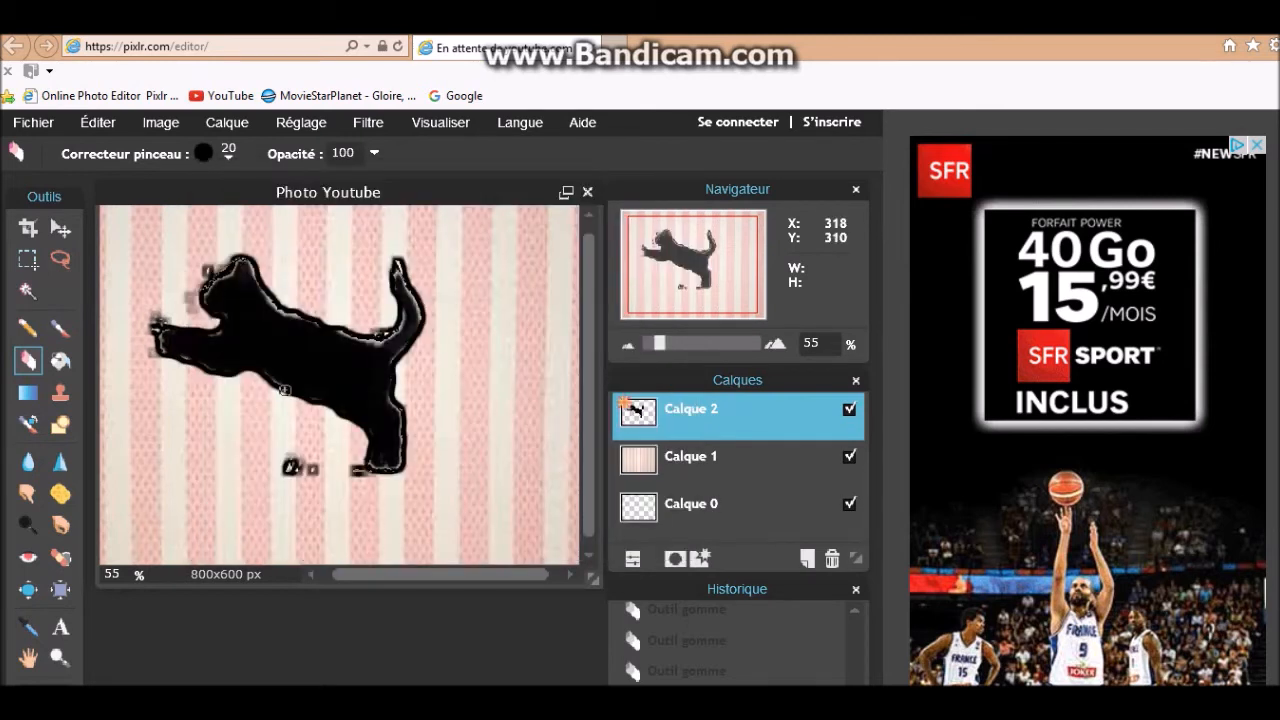
- Erase the stray glowing specks below the cat and beside its head with the 20 eraser brush
drag(287, 462, 312, 470)
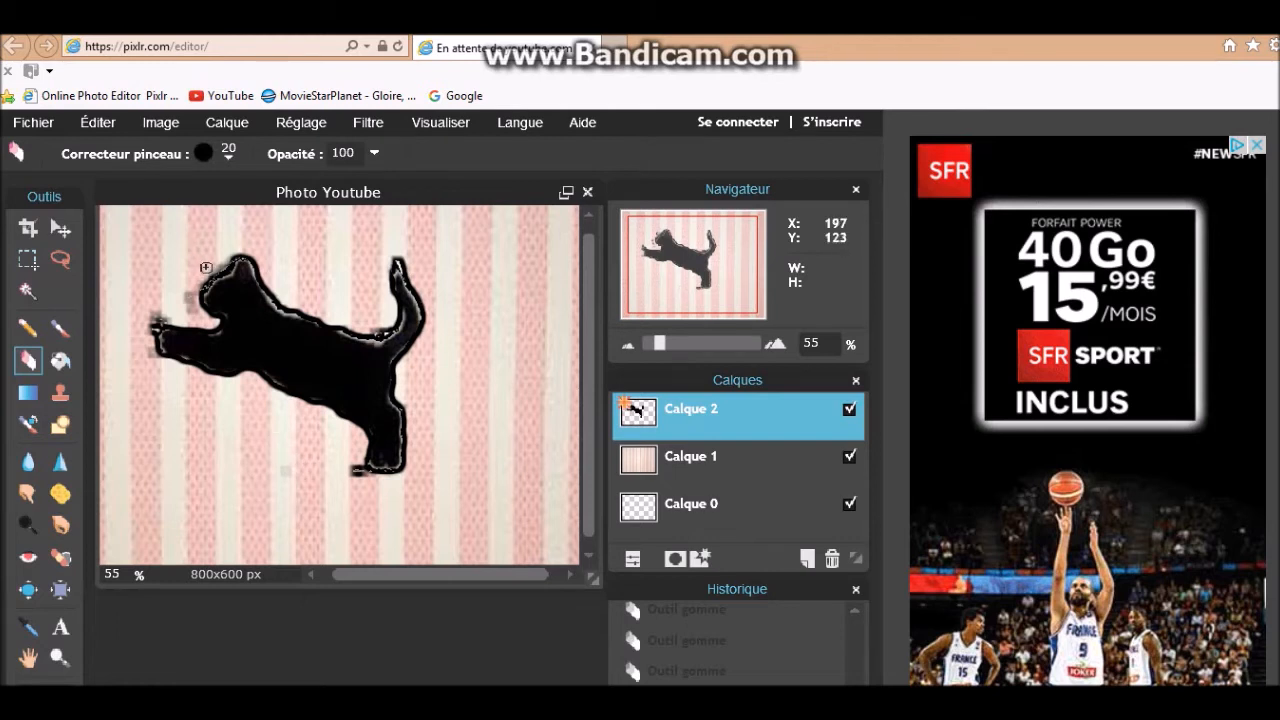
drag(187, 290, 191, 308)
- Change the outer glow colour of the cat layer Calque 2 to near-white fafafa and apply the style
right_click(695, 415)
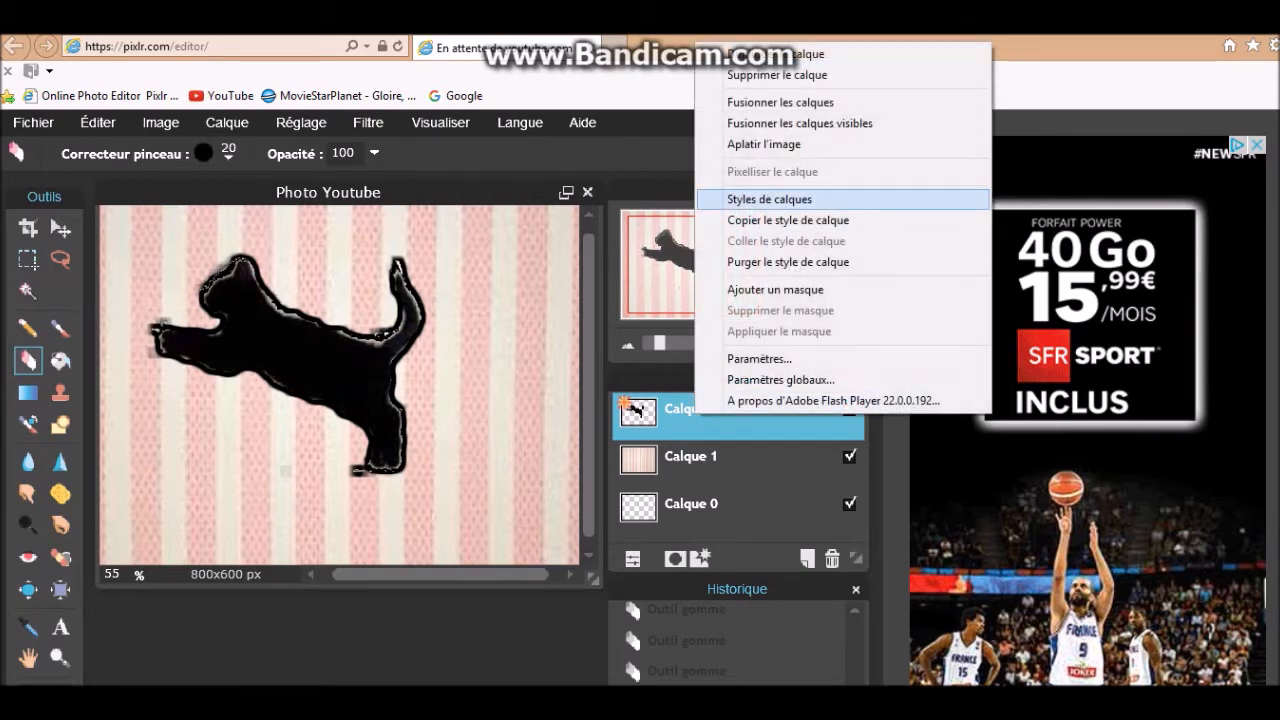
click(769, 199)
click(266, 276)
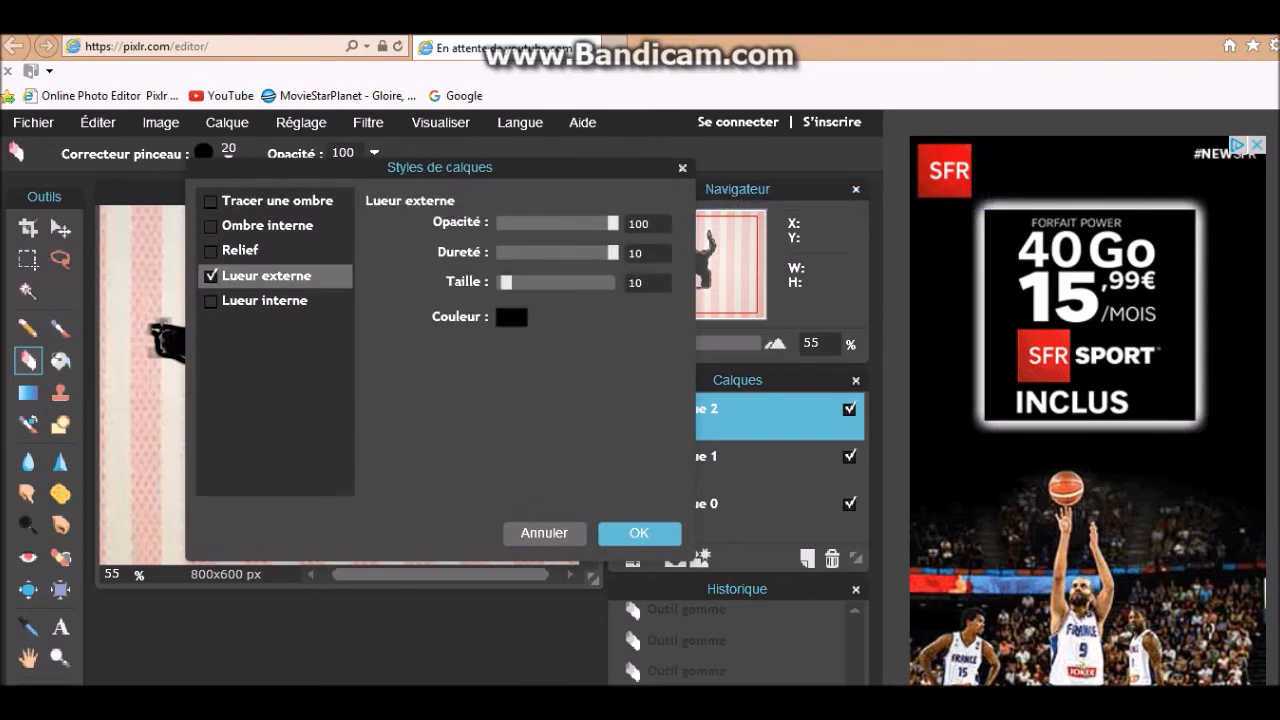
click(511, 317)
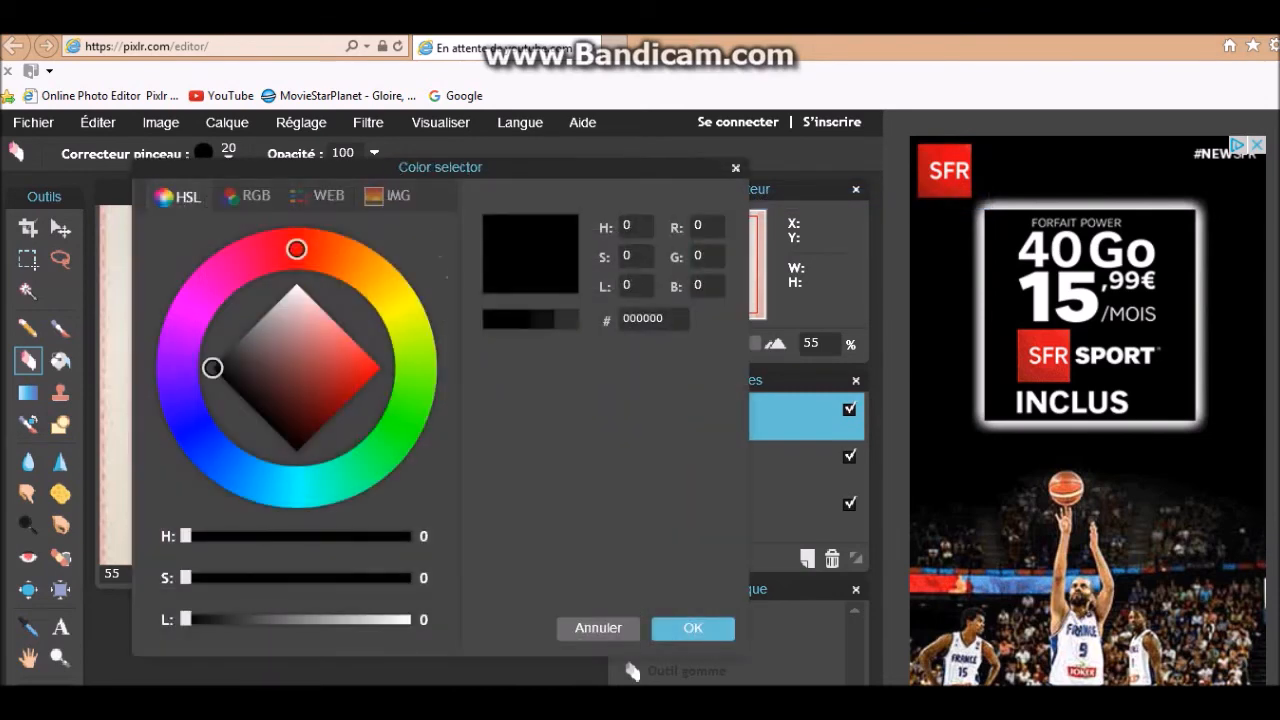
mouse_move(296, 249)
mouse_down()
mouse_move(277, 251)
mouse_move(335, 256)
mouse_move(179, 354)
mouse_move(284, 249)
mouse_up()
mouse_move(212, 368)
mouse_down()
mouse_move(271, 345)
mouse_move(295, 286)
mouse_up()
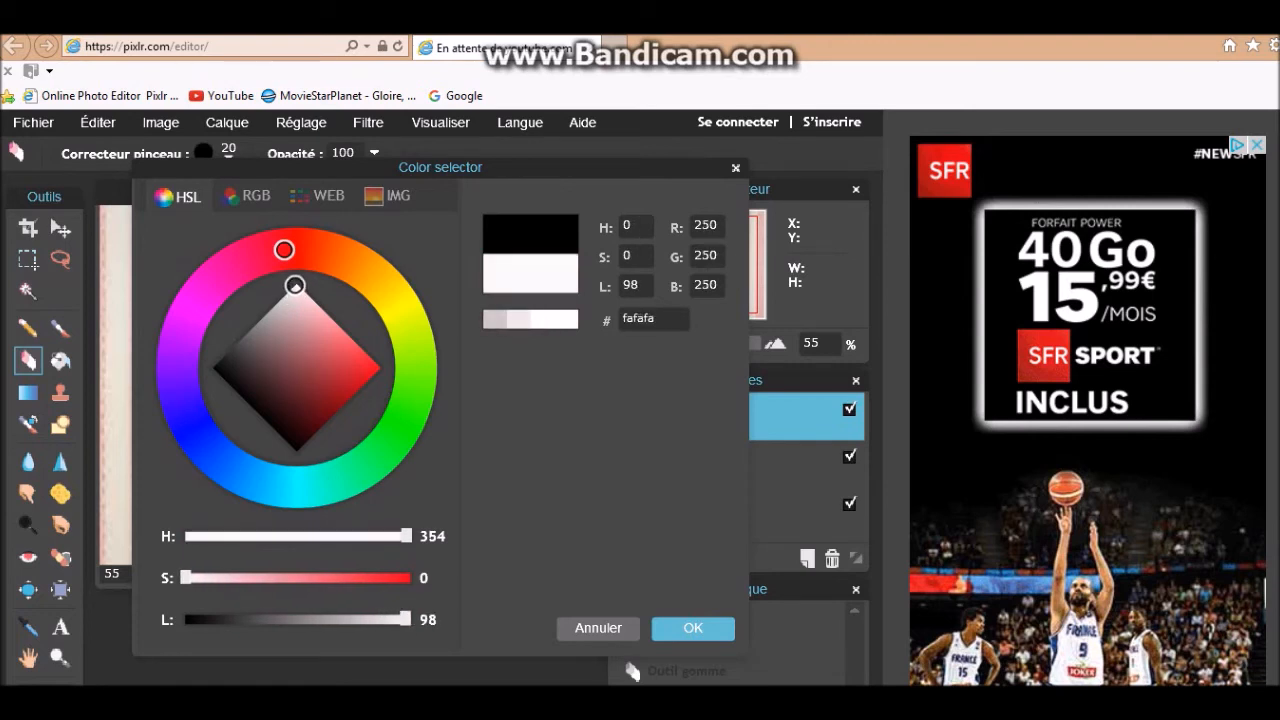
click(693, 628)
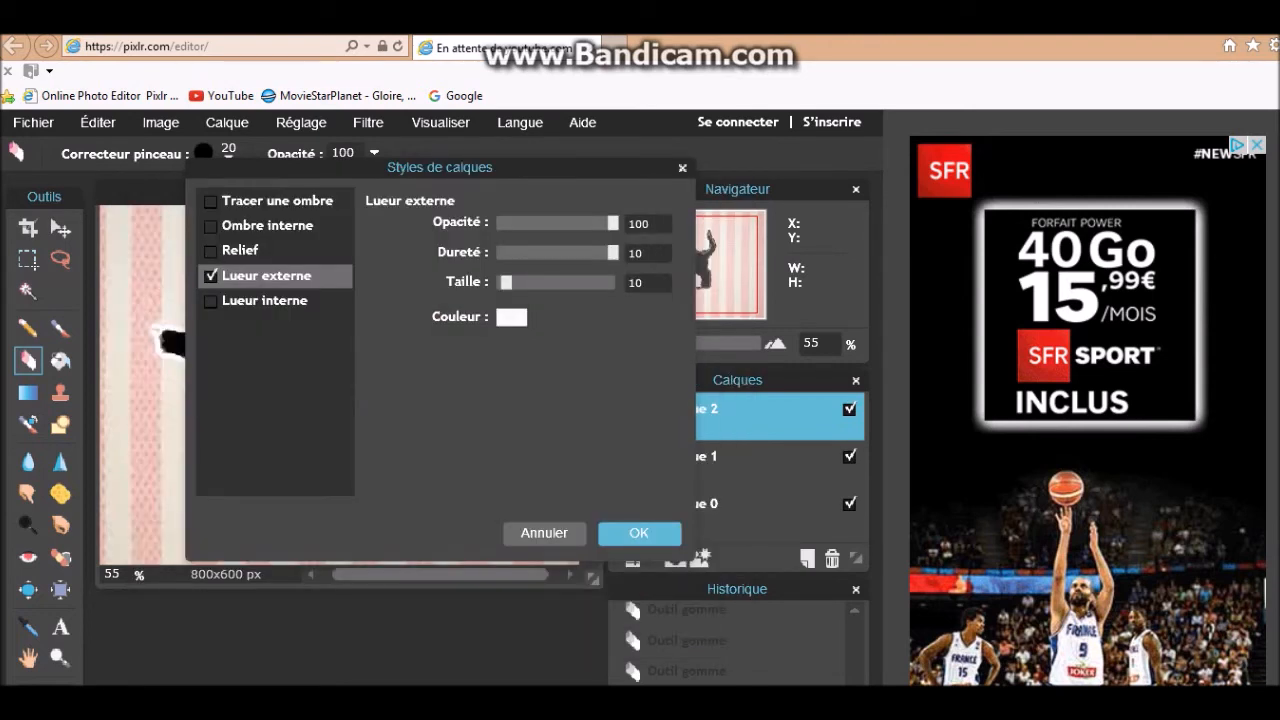
click(639, 533)
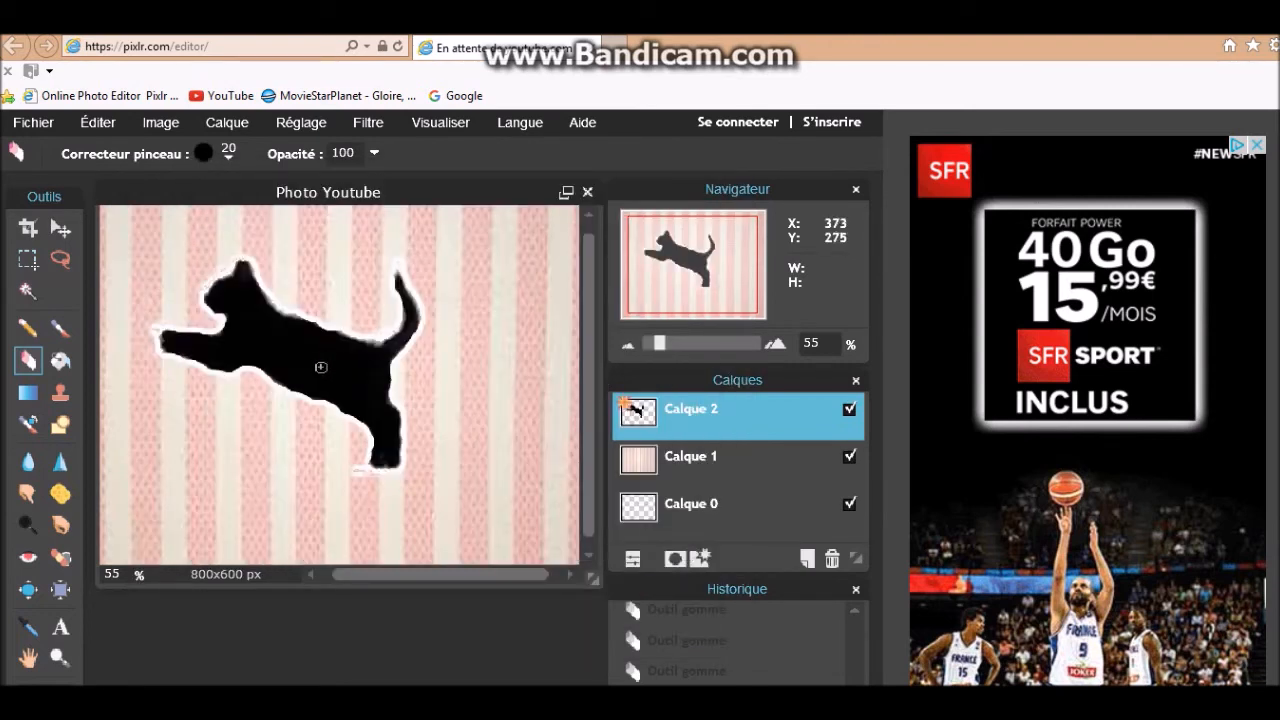
- Move the cat layer to the upper right area of the striped background
click(60, 228)
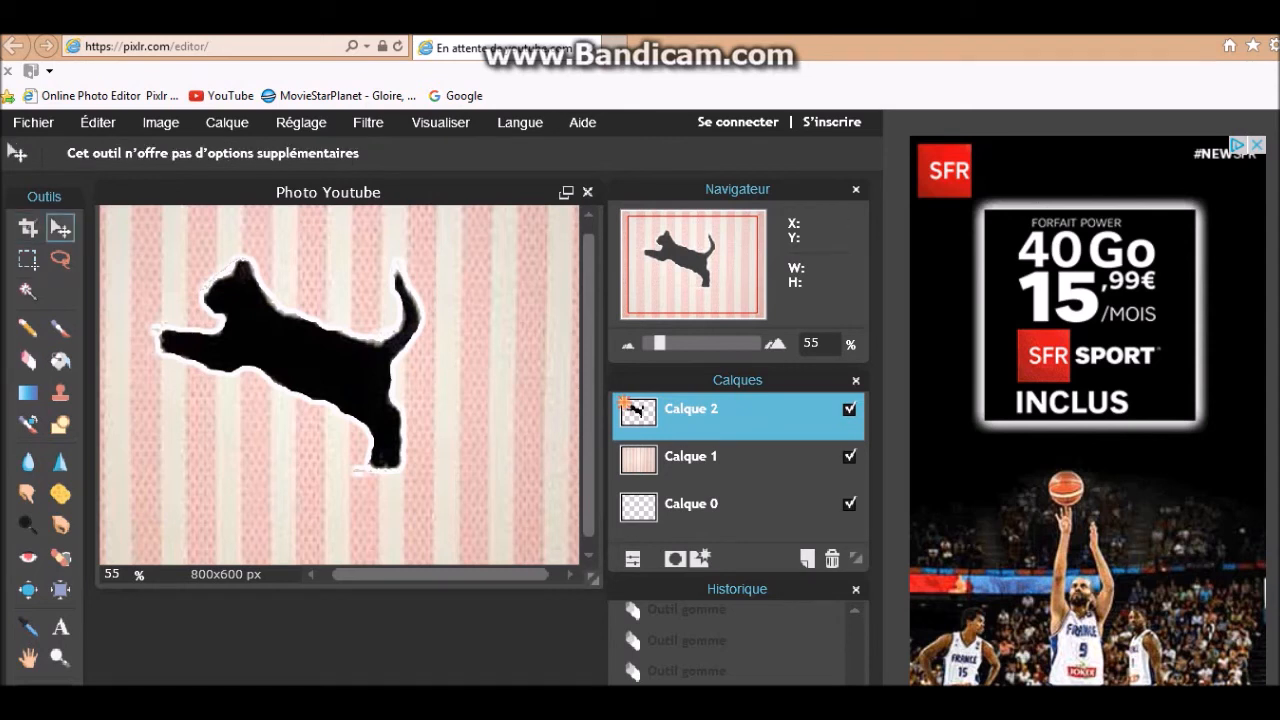
drag(171, 262, 432, 338)
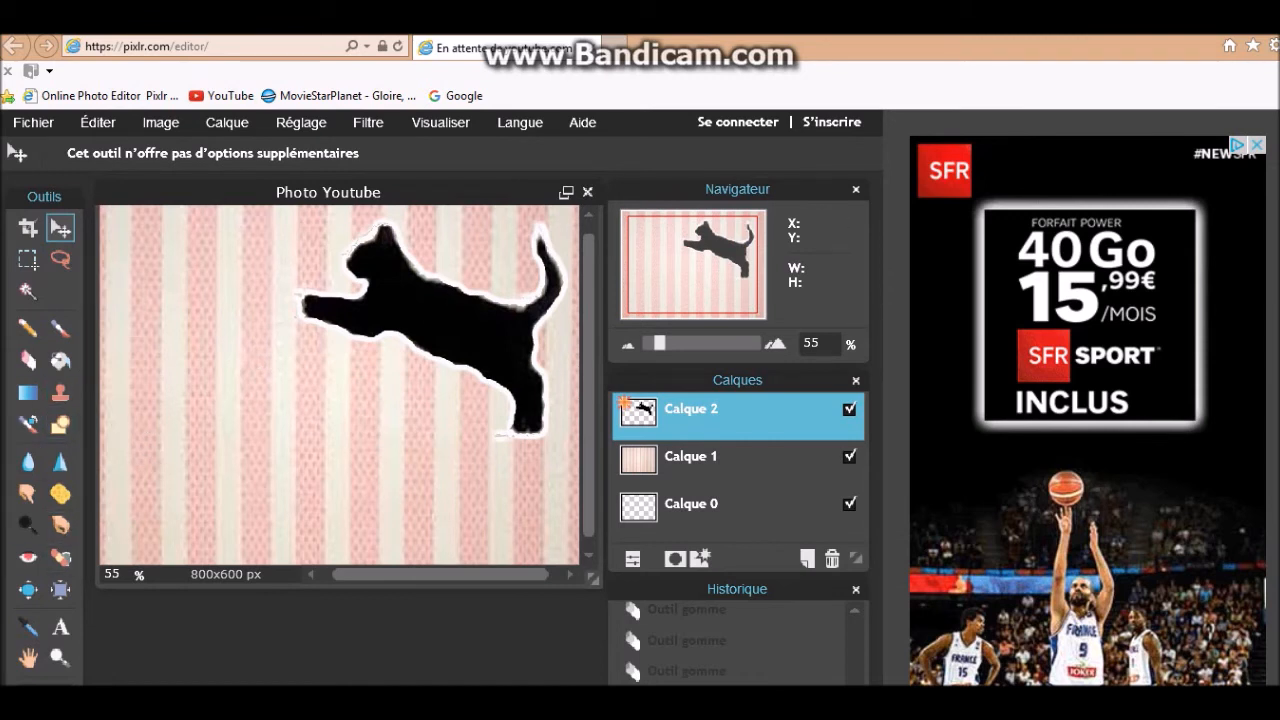
- Add the text "Le Renard Pastel Abonne Toi" below and to the left of the cat
click(60, 627)
click(203, 418)
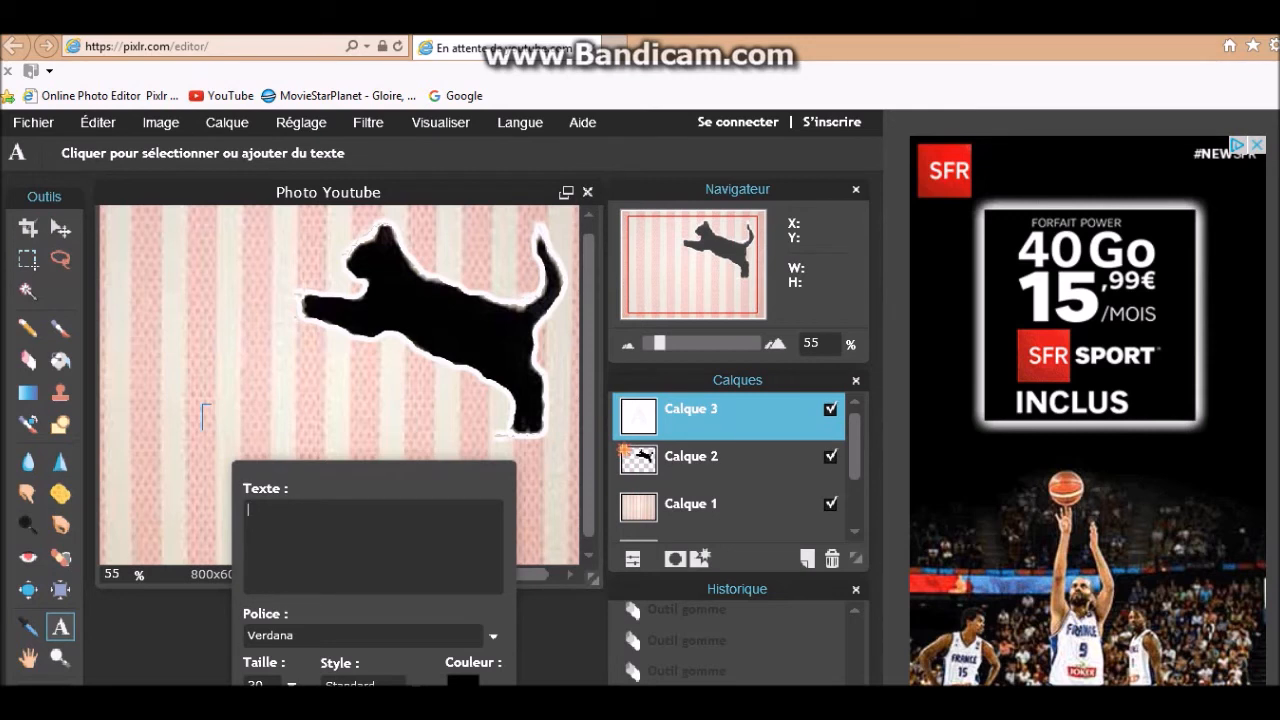
text(Le Renard Pastel Abonne Toi)
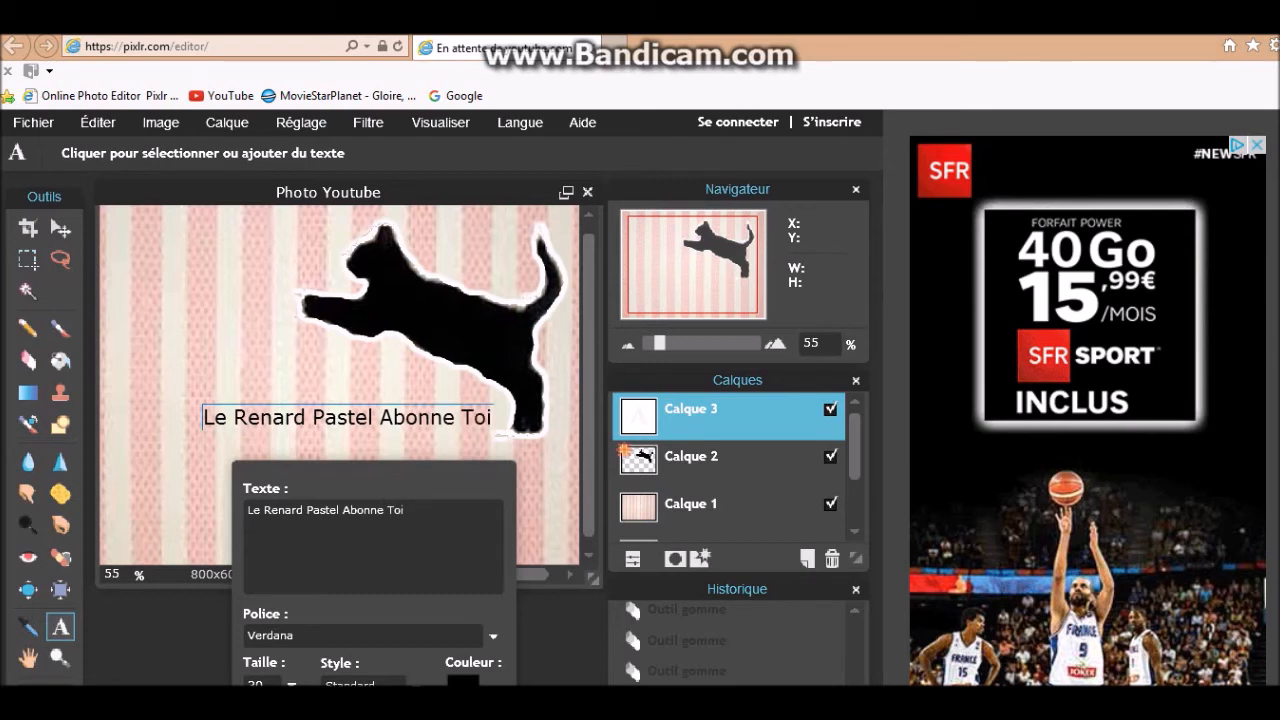
- Set the text size to 46 and the font to AR BLANCA
drag(414, 466, 625, 315)
click(552, 536)
drag(465, 568, 476, 568)
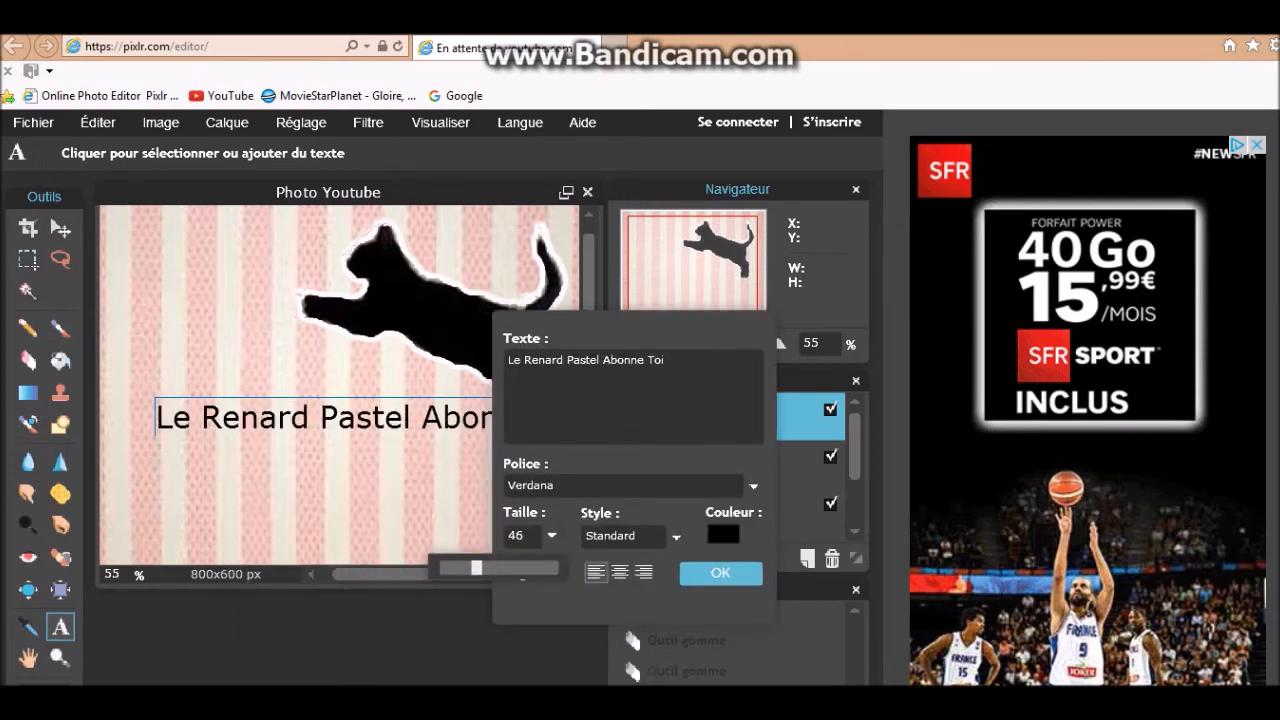
click(560, 485)
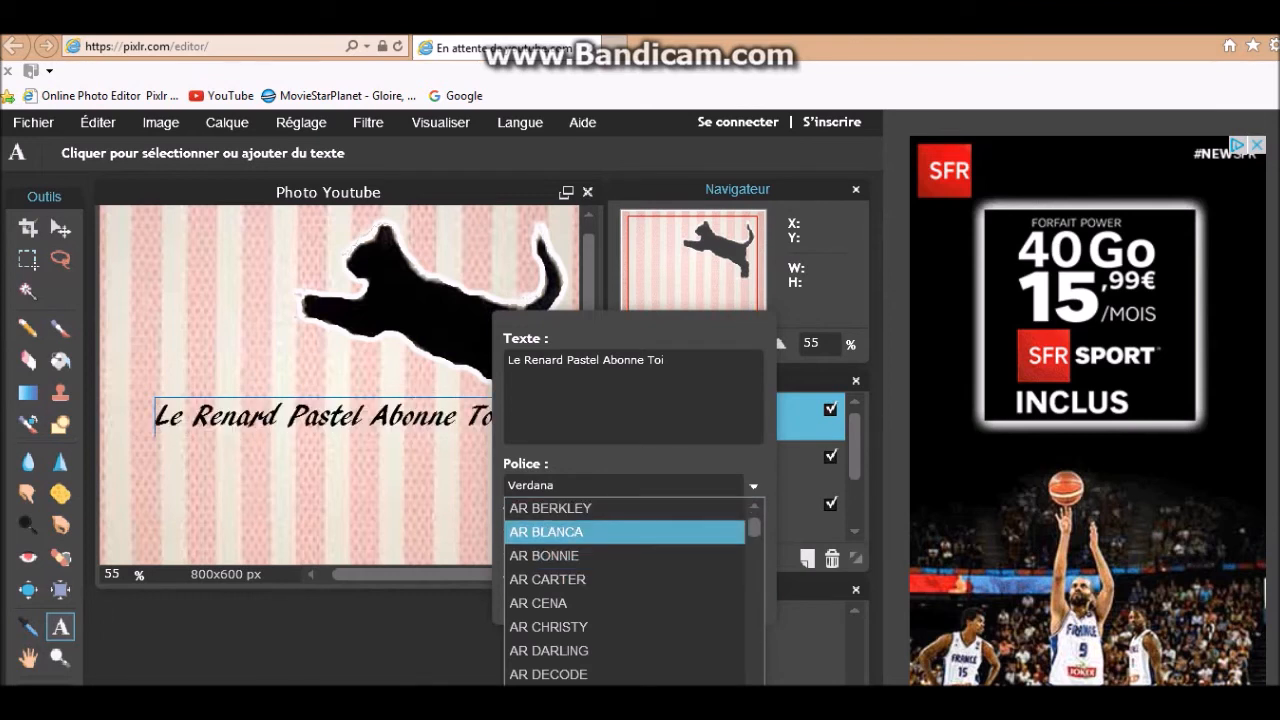
click(546, 531)
- Make the text bold (Gras), enlarge it slightly, and apply the text settings
click(676, 537)
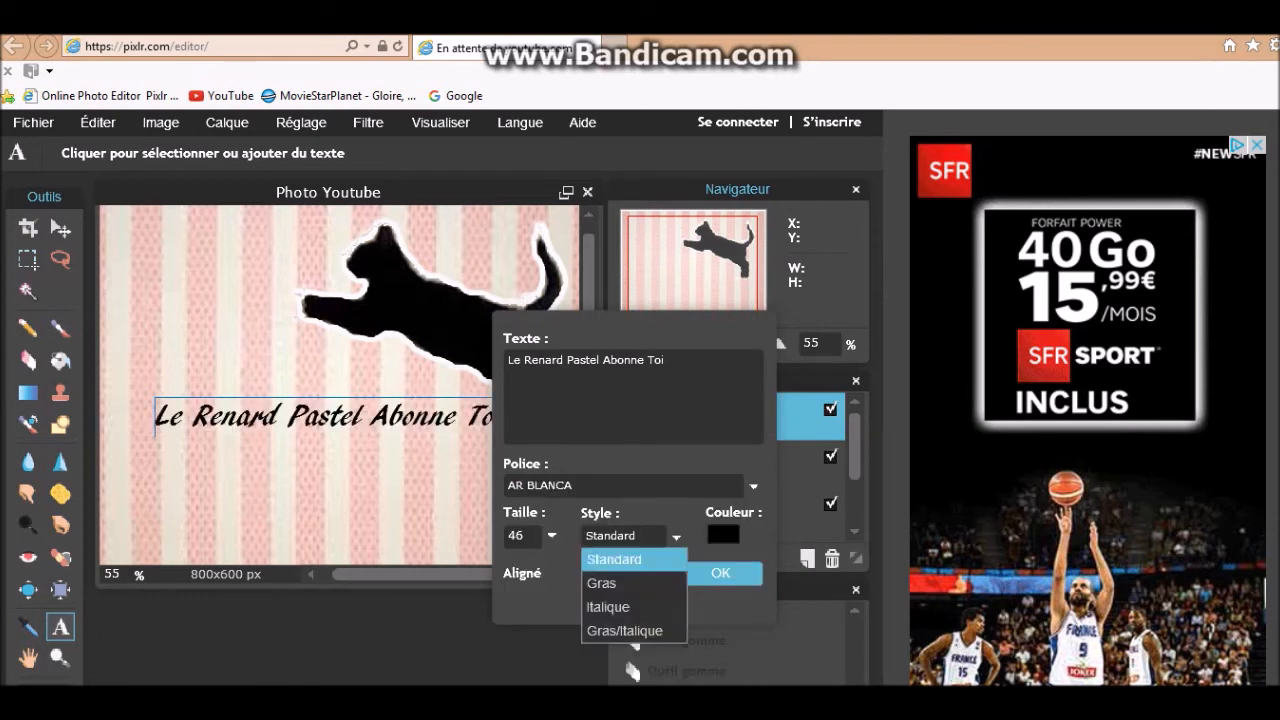
click(600, 583)
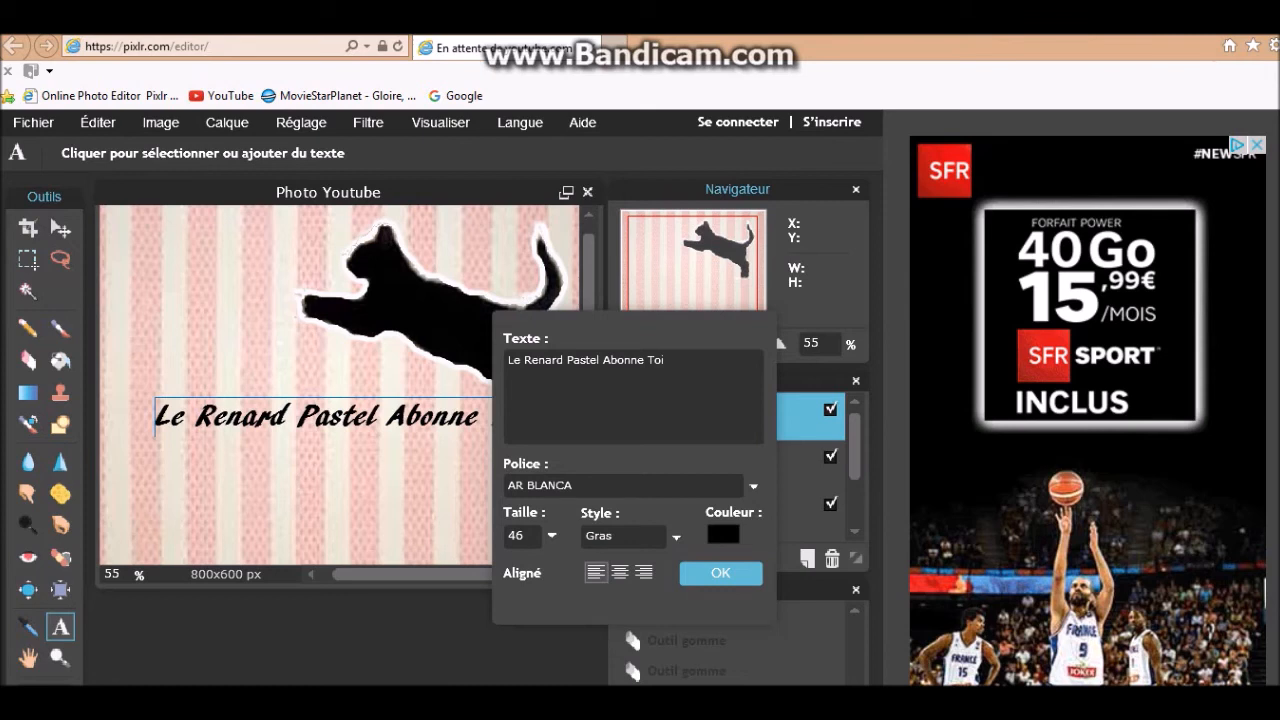
click(552, 536)
drag(478, 568, 486, 568)
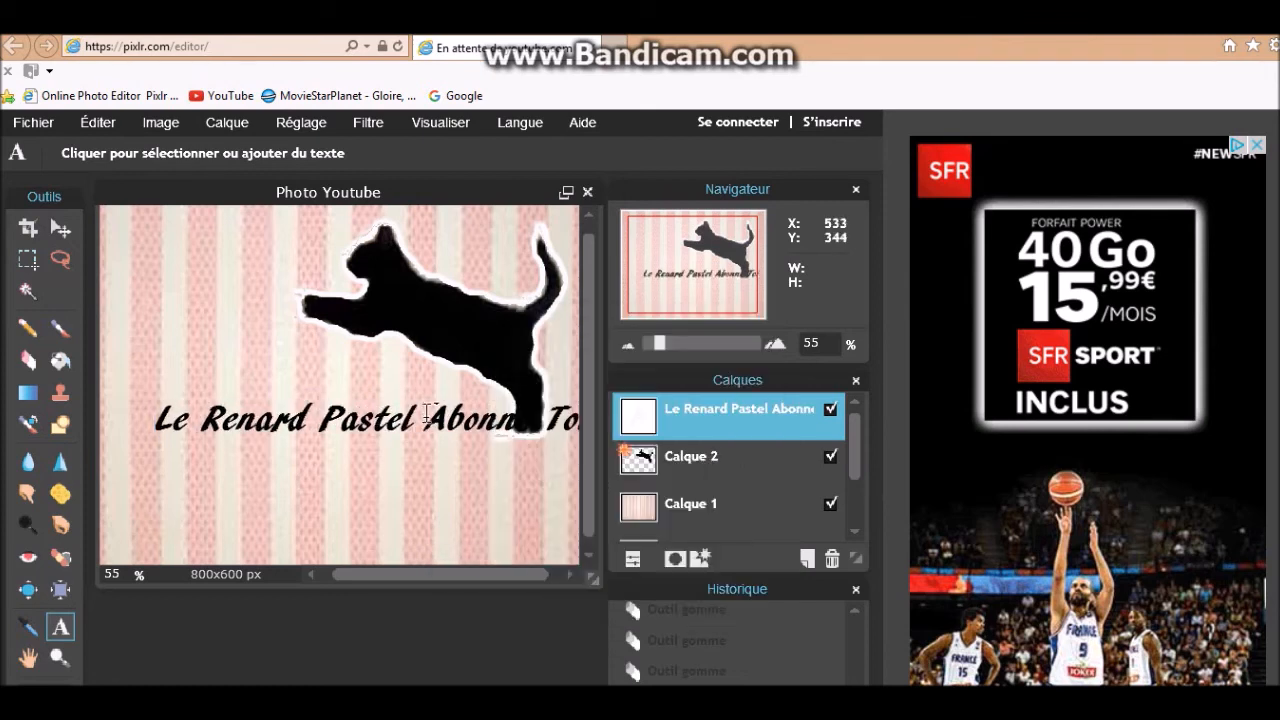
- Stay on the editor page, move the caption down and to the left so it sits fully below the cat, and apply it
drag(634, 325, 863, 354)
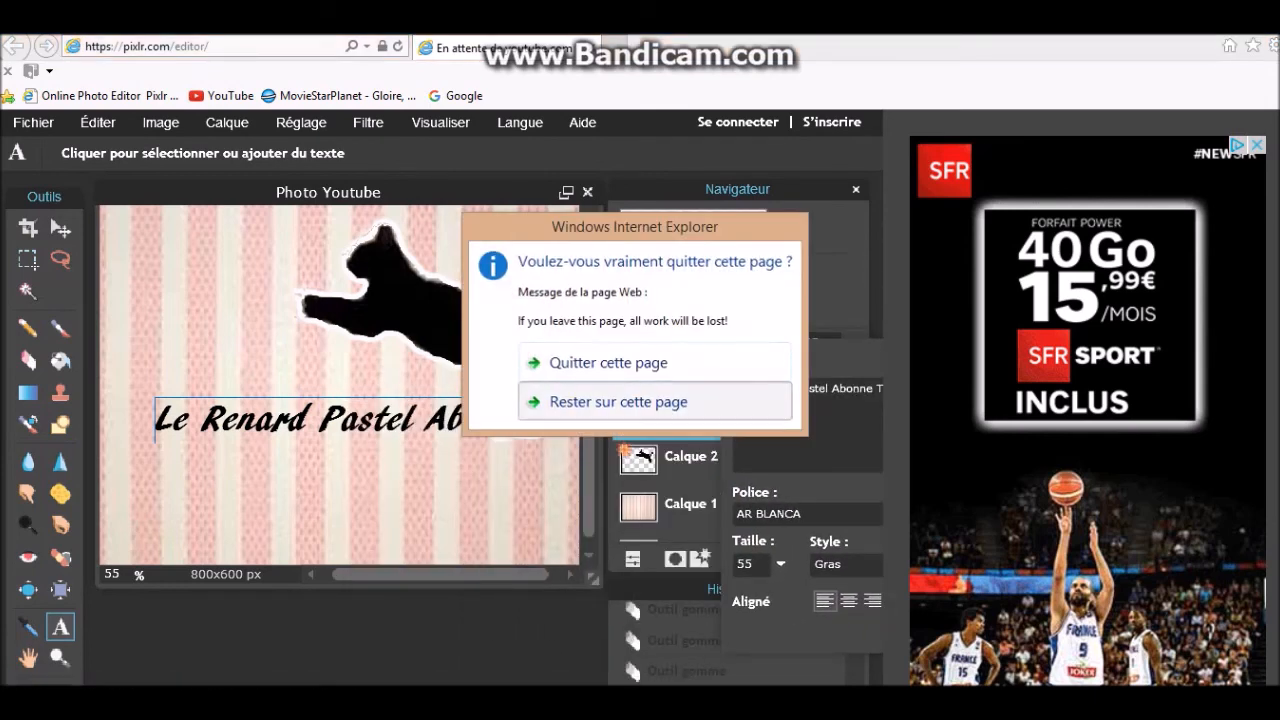
click(618, 401)
drag(437, 452, 387, 475)
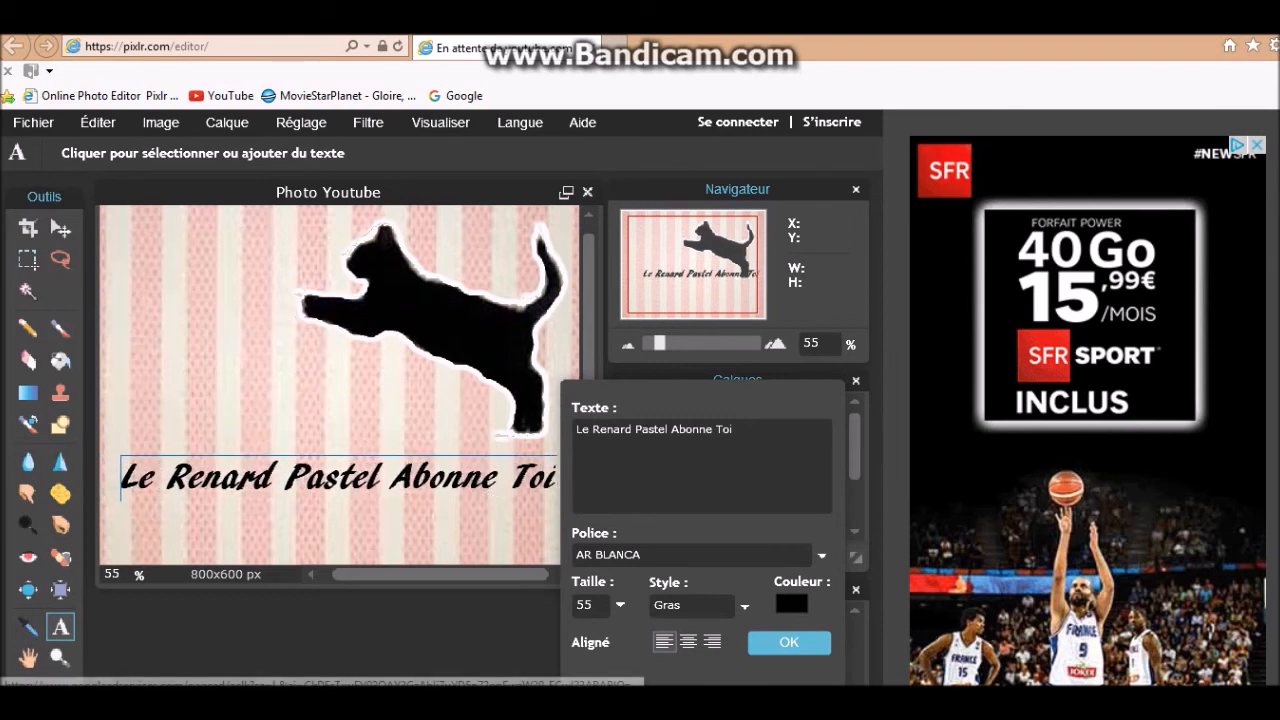
click(789, 643)
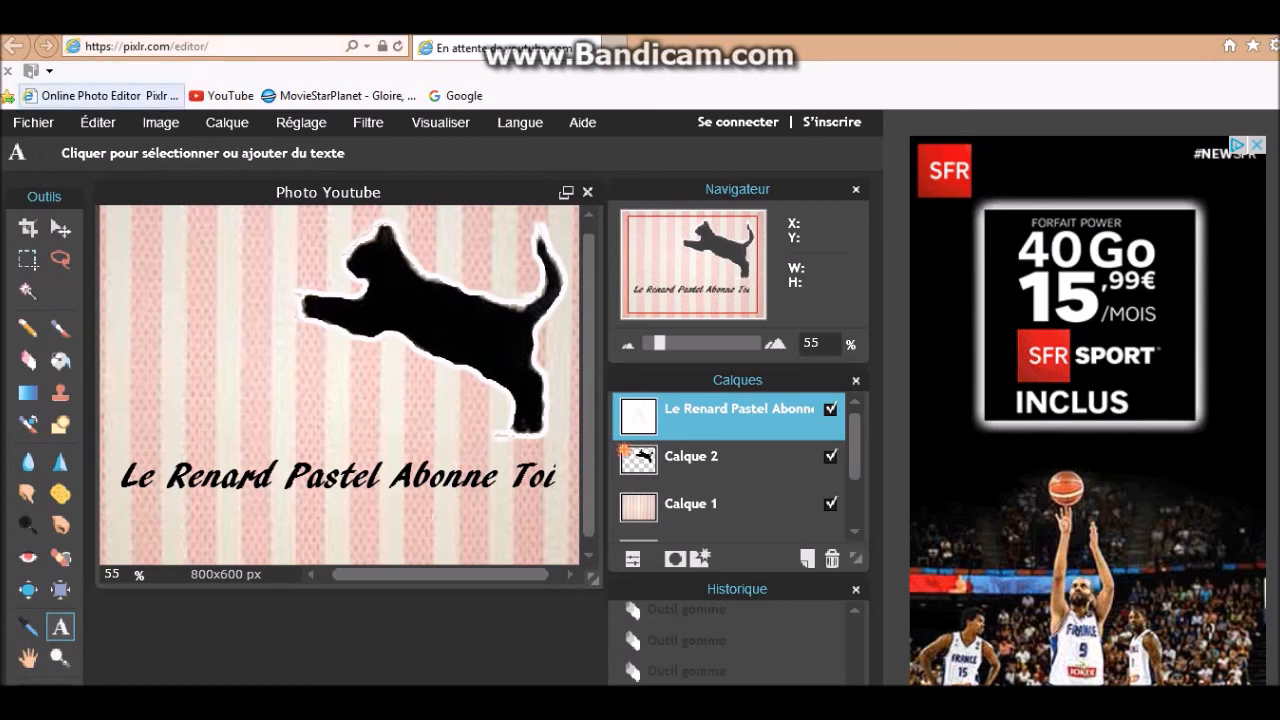
- Save the image to the computer in PNG format (transparent, full quality) as "Photo Youtube.png"
click(33, 122)
click(52, 244)
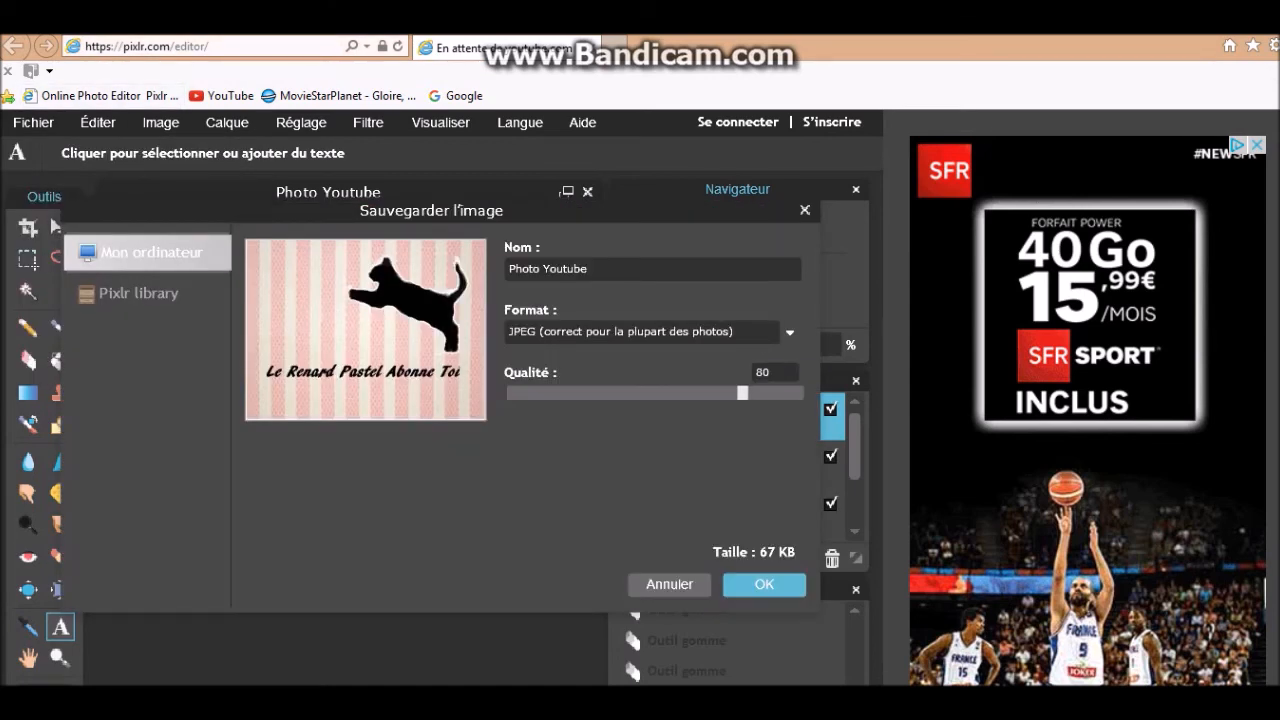
click(789, 332)
click(616, 379)
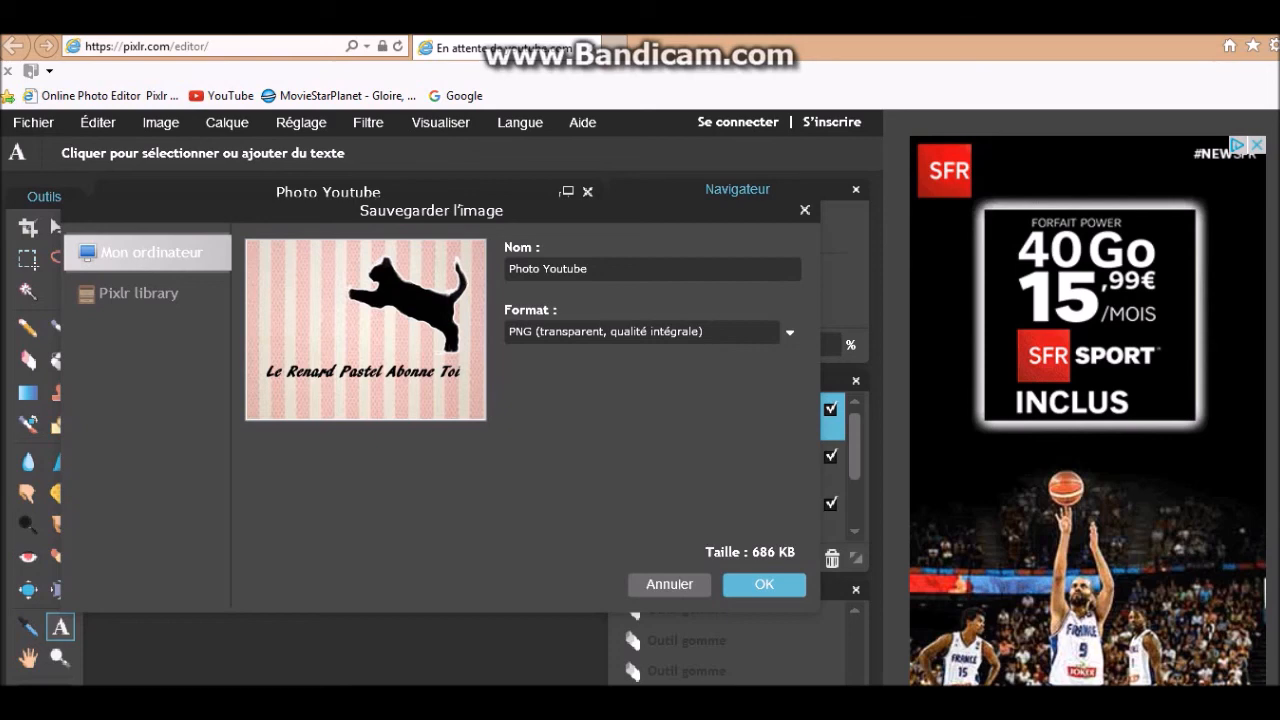
click(764, 585)
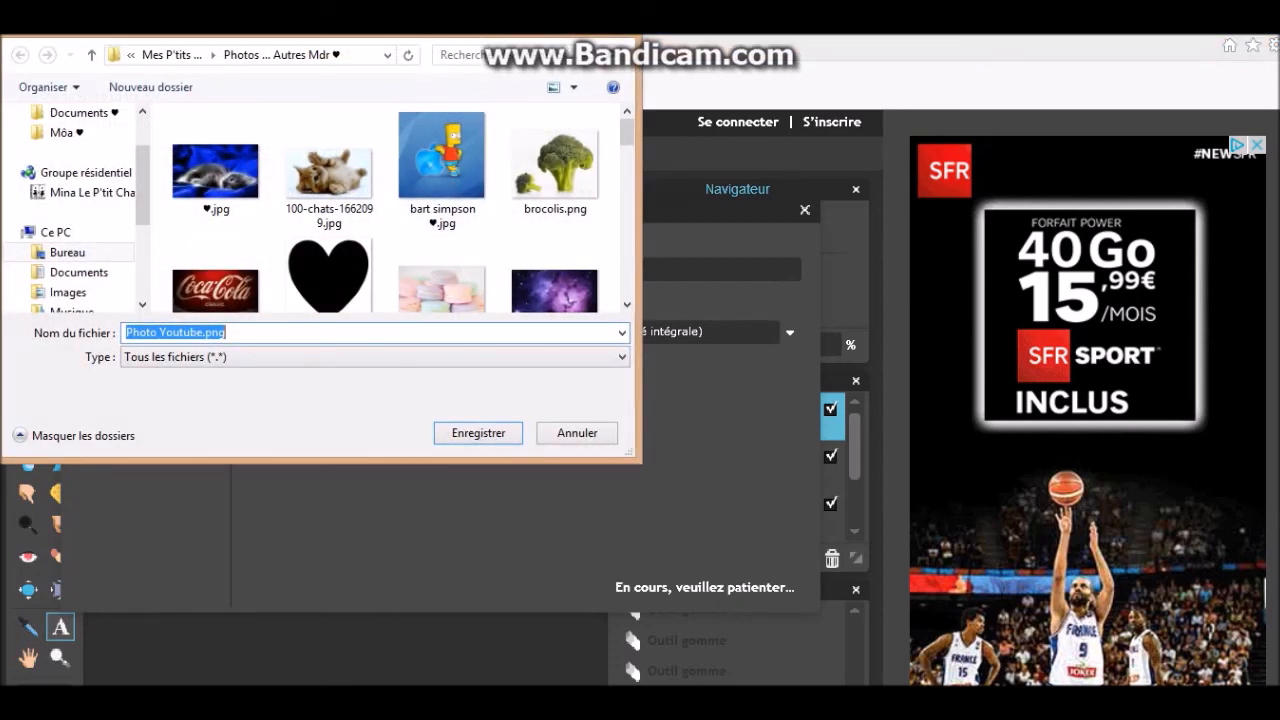
click(508, 432)
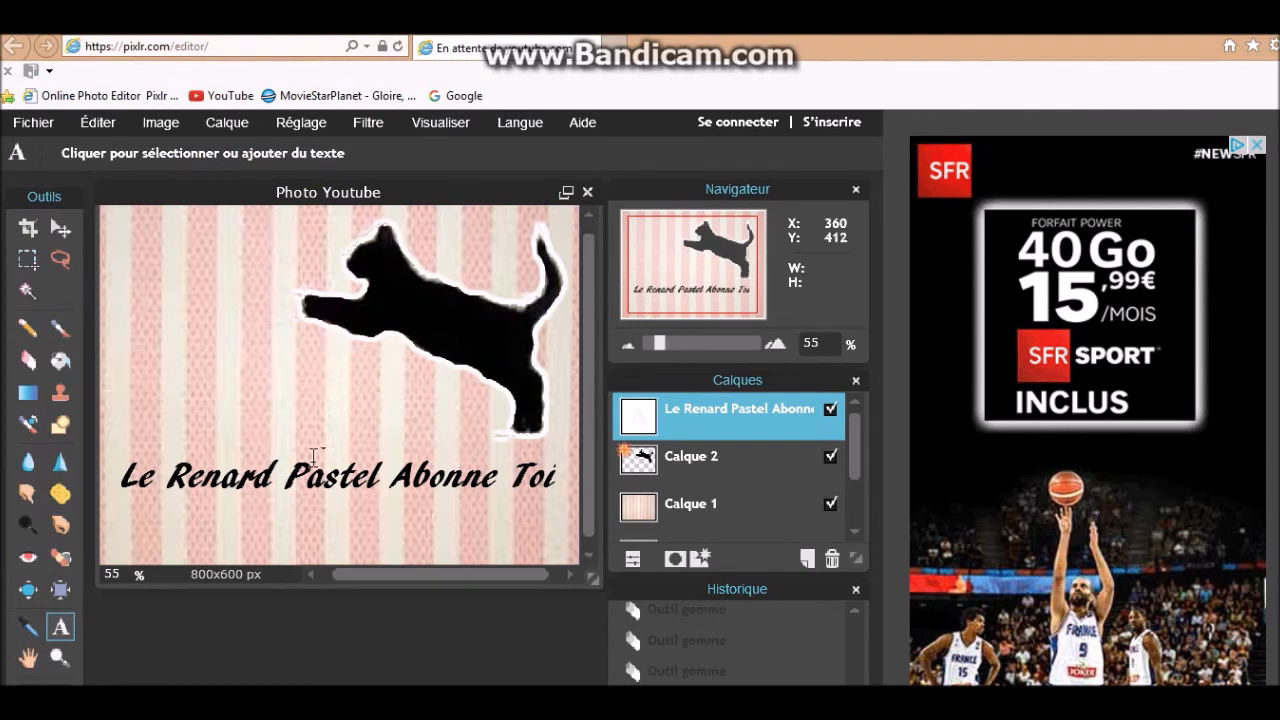